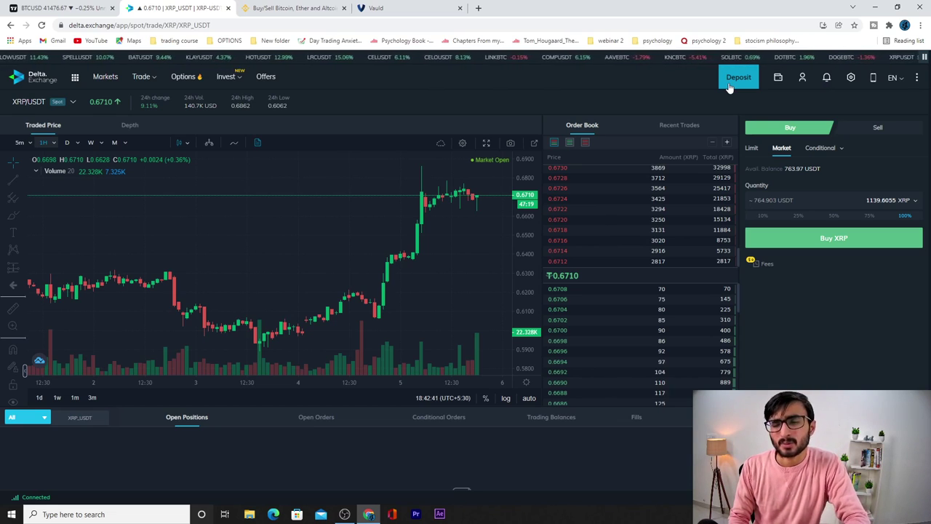
# Open the Delta Exchange deposit page and display the USDT deposit address for the ERC20 network
pyautogui.click(730, 87)
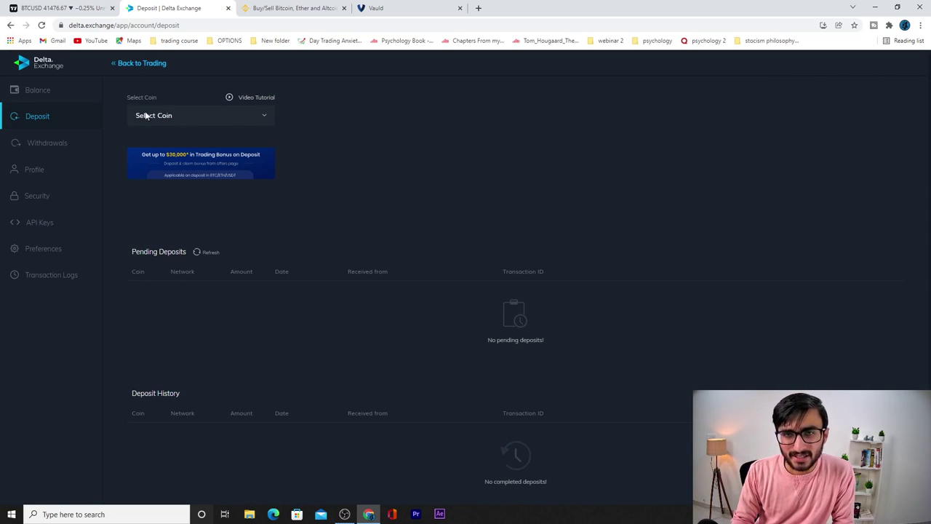
pyautogui.click(11, 25)
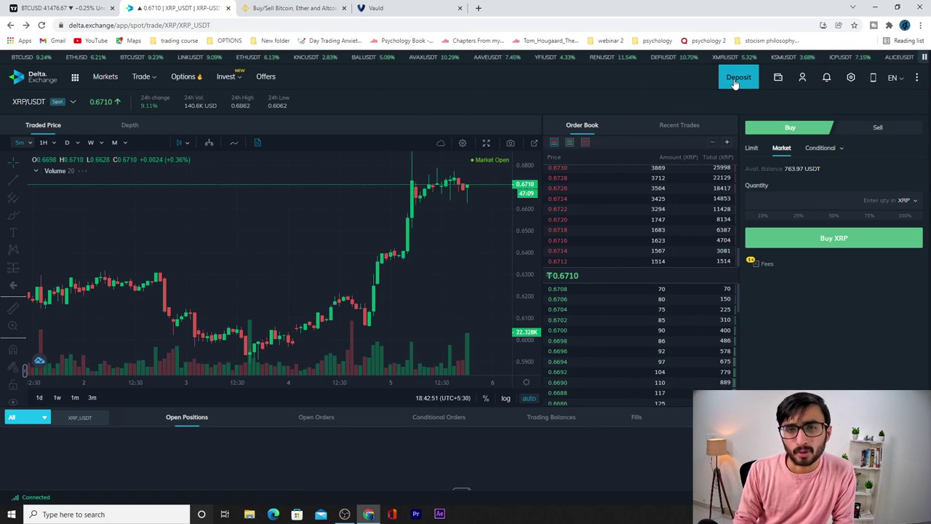
pyautogui.click(737, 80)
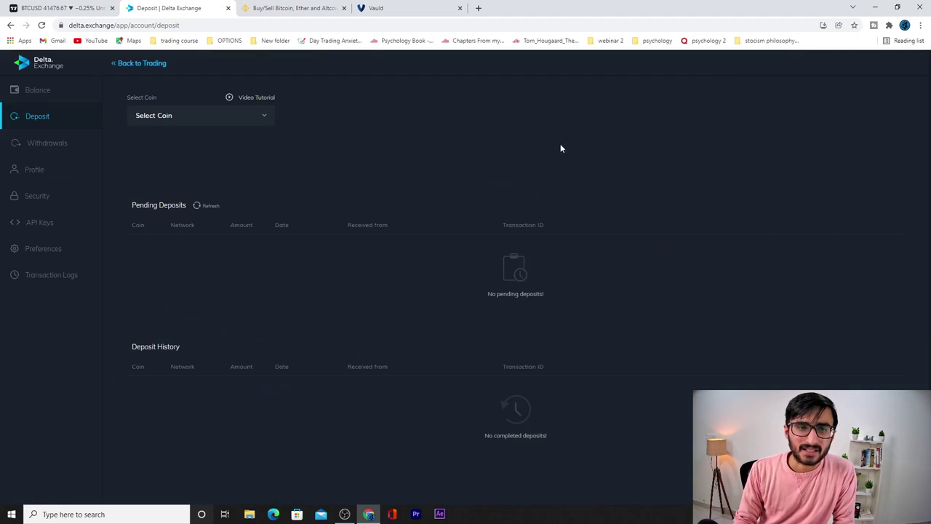
pyautogui.click(264, 118)
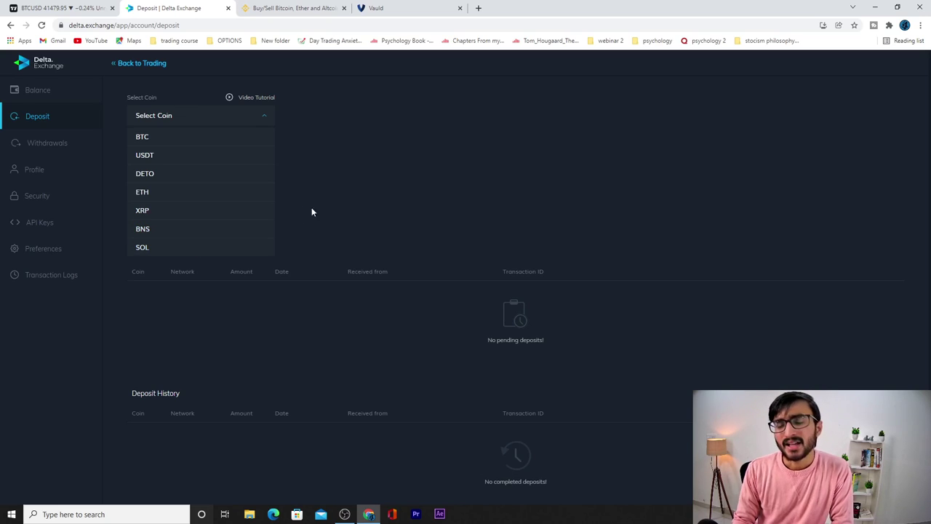
pyautogui.click(357, 207)
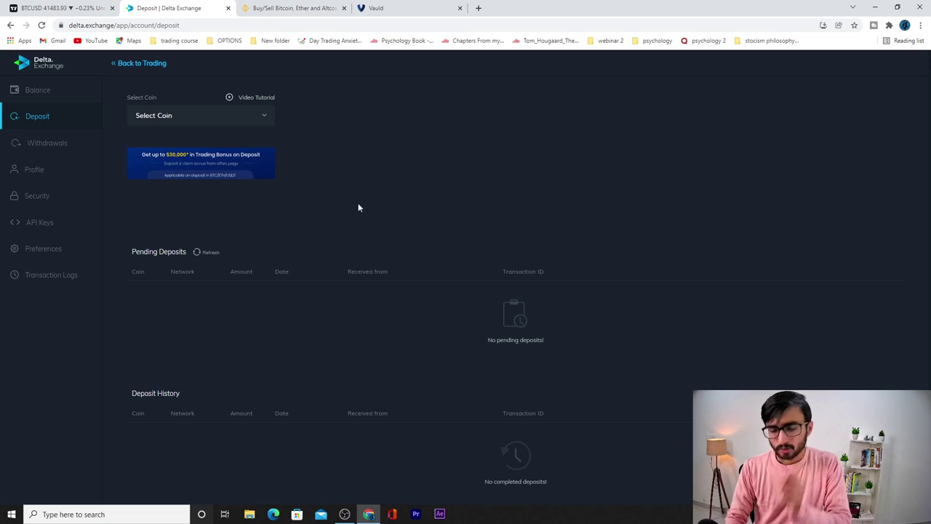
pyautogui.click(256, 115)
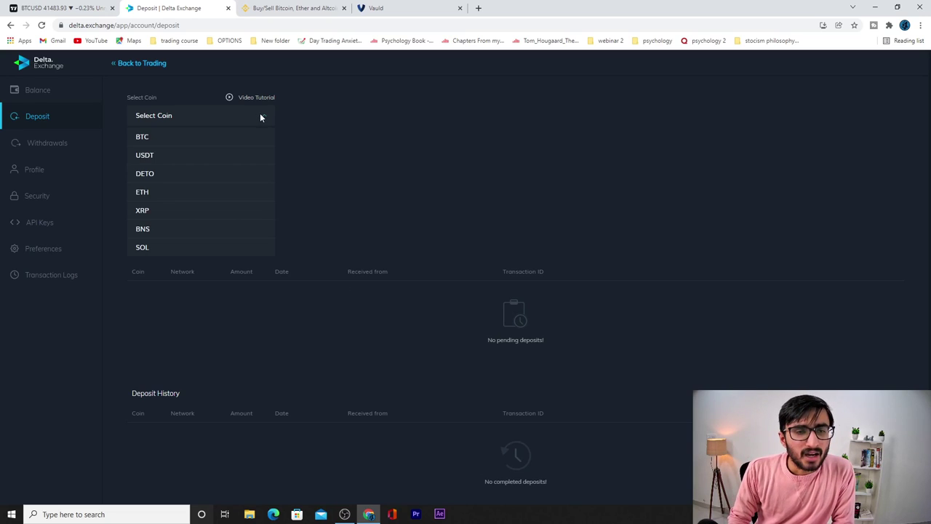
pyautogui.click(220, 155)
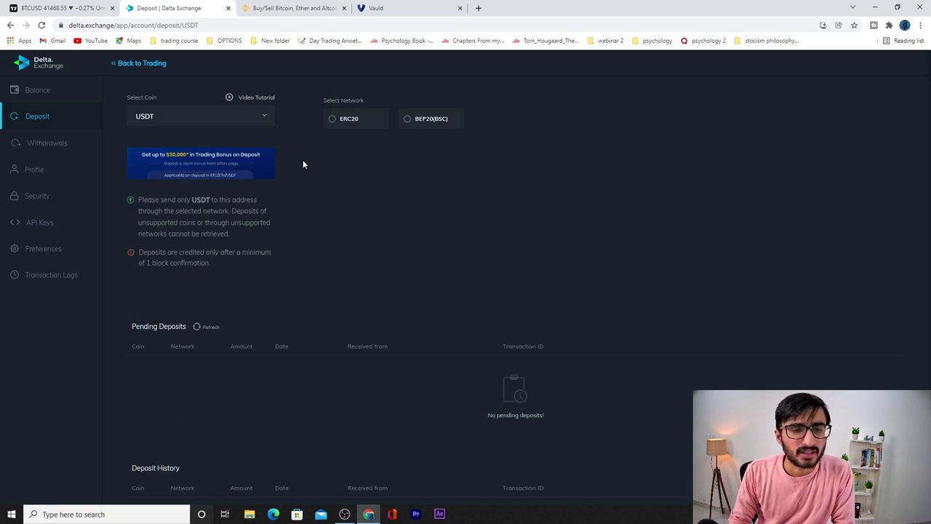
pyautogui.click(334, 120)
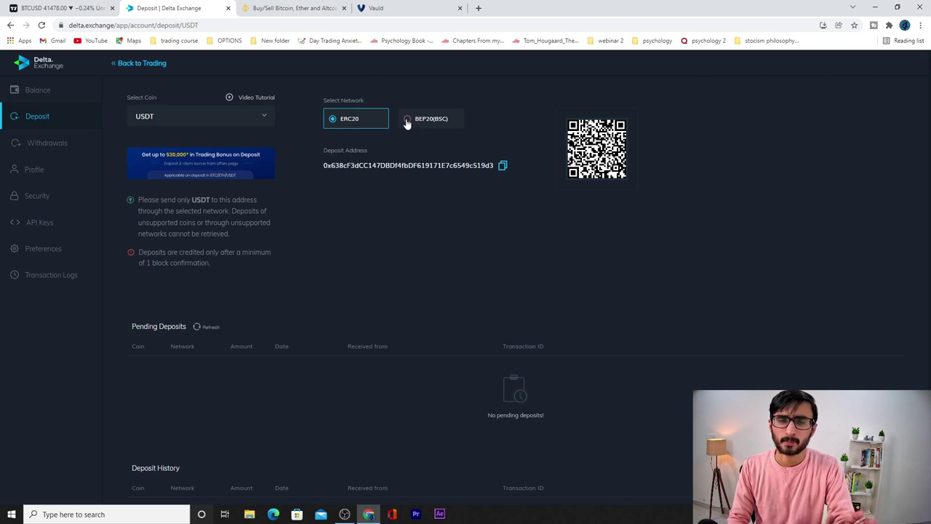
# Change the deposit coin to XRP to display its deposit address and mandatory tag
pyautogui.click(264, 116)
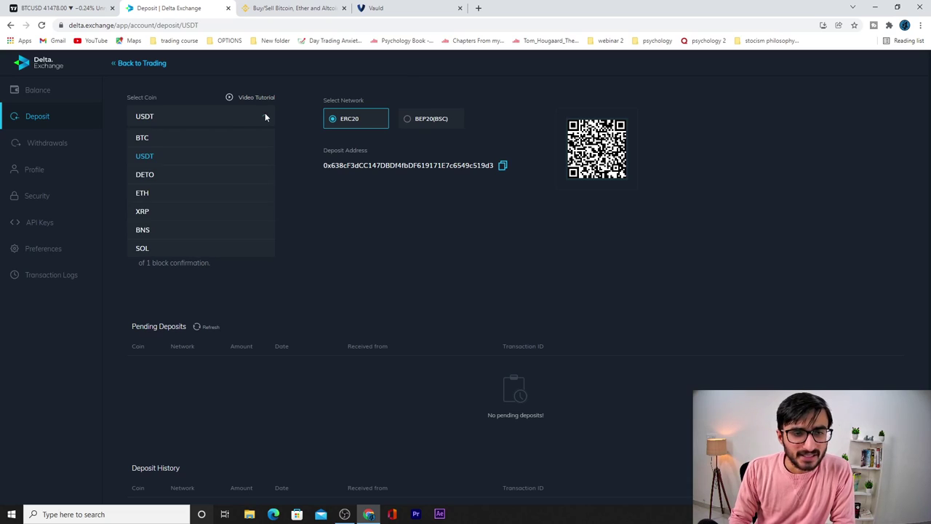
pyautogui.click(187, 212)
pyautogui.click(461, 169)
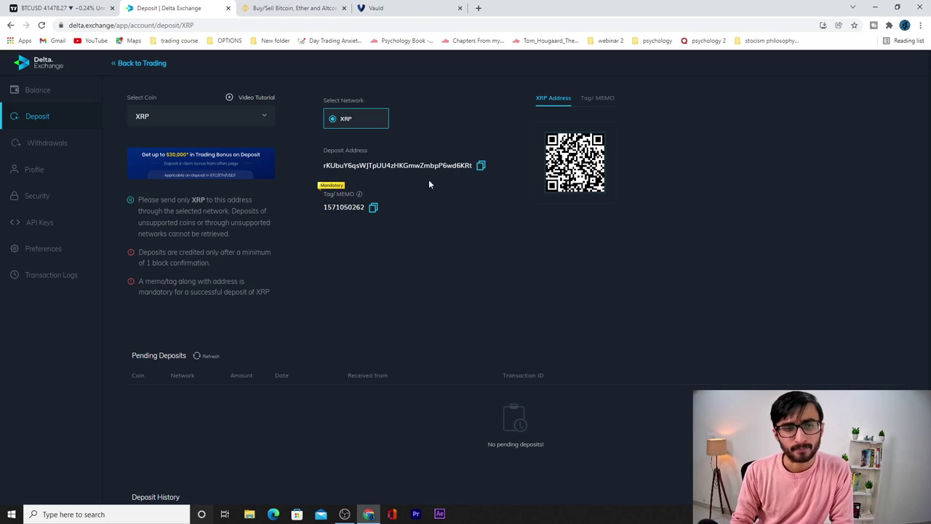
# Switch to Vauld, select XRP among the wallet's crypto assets, and dismiss the support message
pyautogui.click(418, 6)
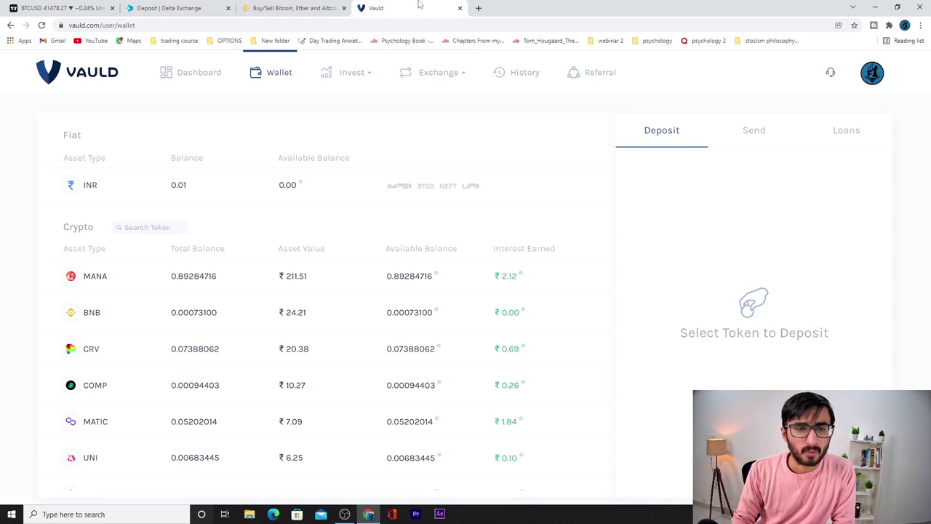
pyautogui.click(191, 73)
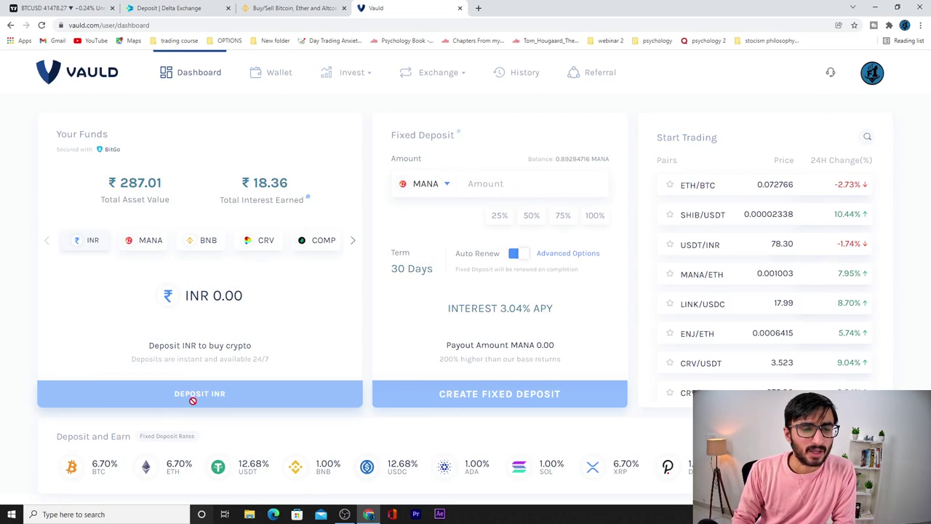
pyautogui.click(251, 73)
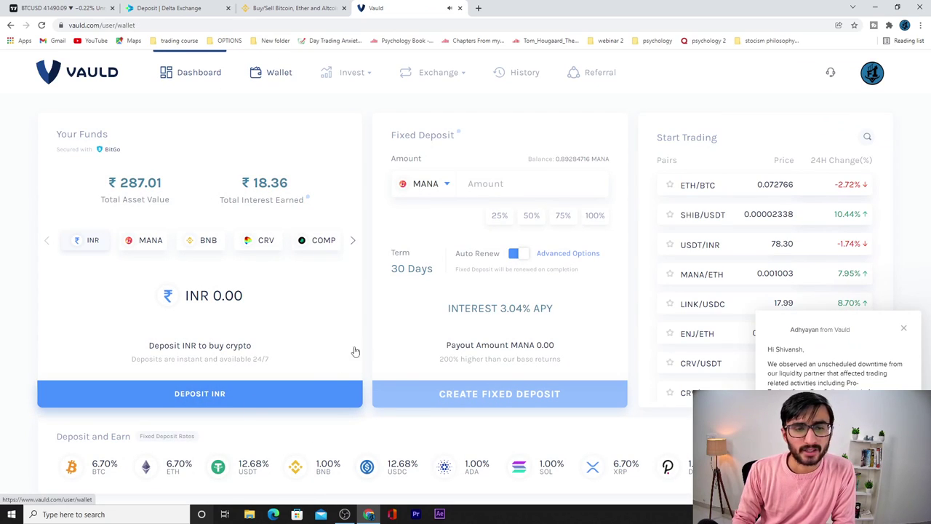
pyautogui.scroll(-3, 328, 366)
pyautogui.scroll(-5, 311, 389)
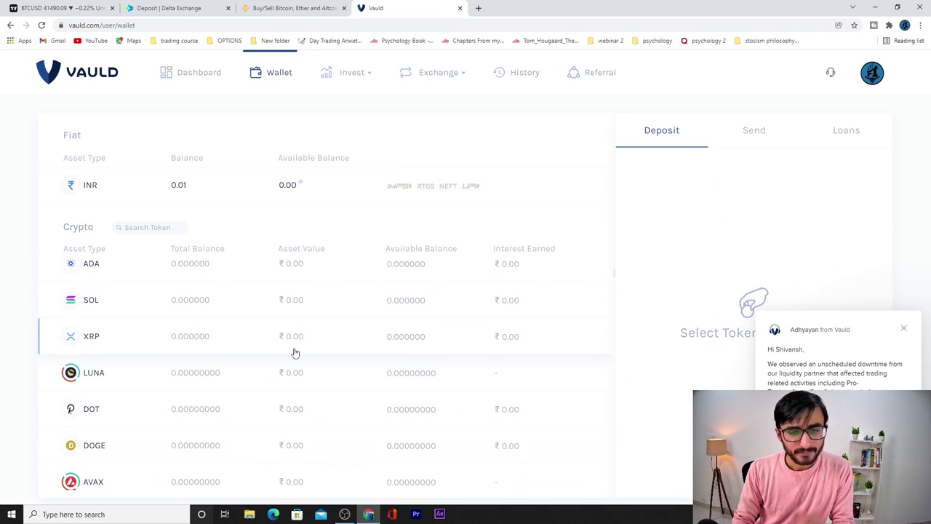
pyautogui.click(359, 347)
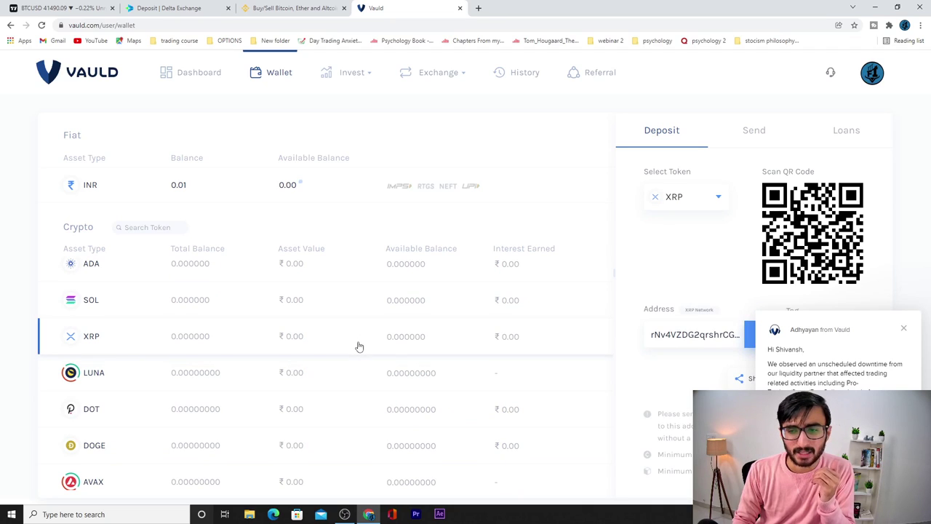
pyautogui.click(904, 327)
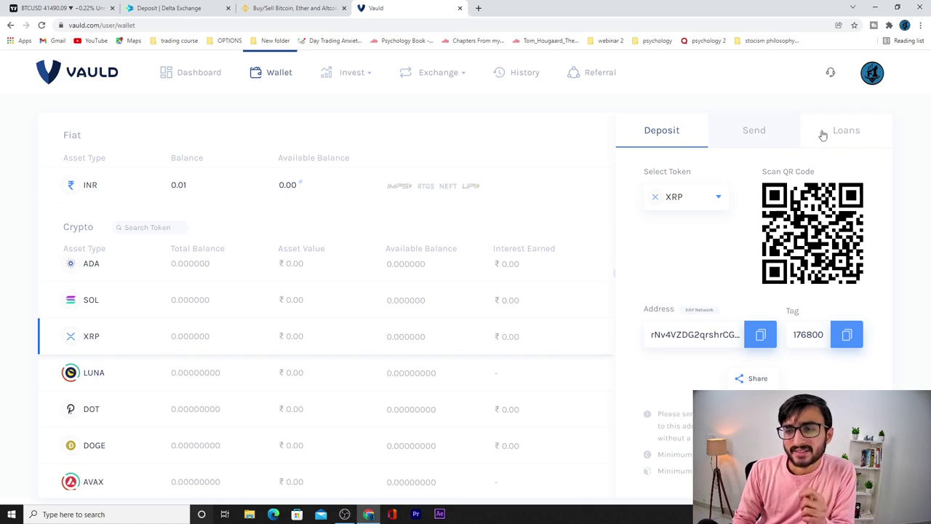
# Start sending XRP from the Vauld wallet with an amount of 100
pyautogui.click(755, 133)
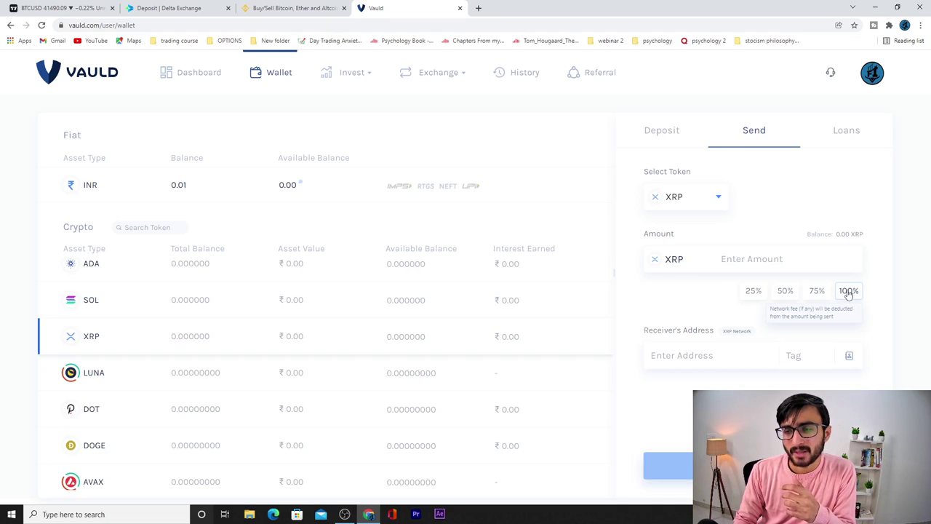
pyautogui.click(761, 258)
pyautogui.write('100')
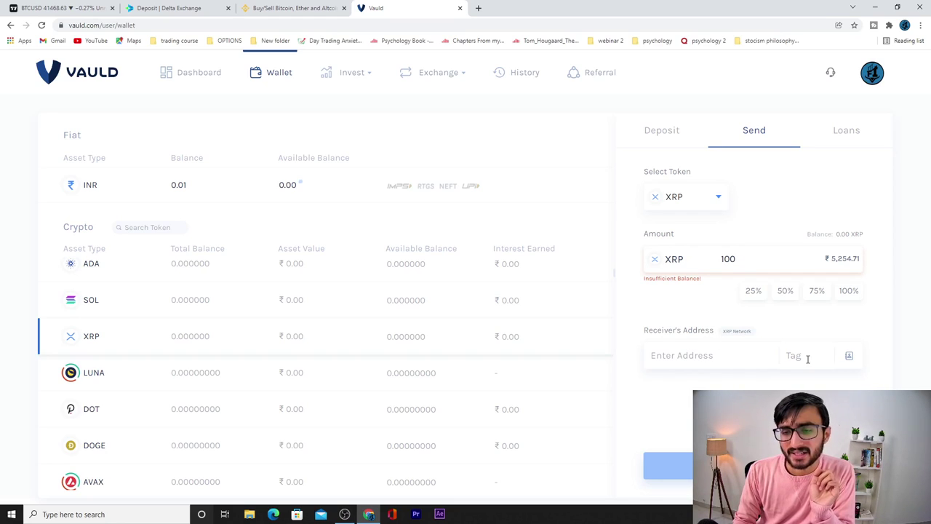
# Copy the XRP deposit address from Delta Exchange and paste it as the receiver's address in Vauld
pyautogui.click(320, 6)
pyautogui.click(169, 8)
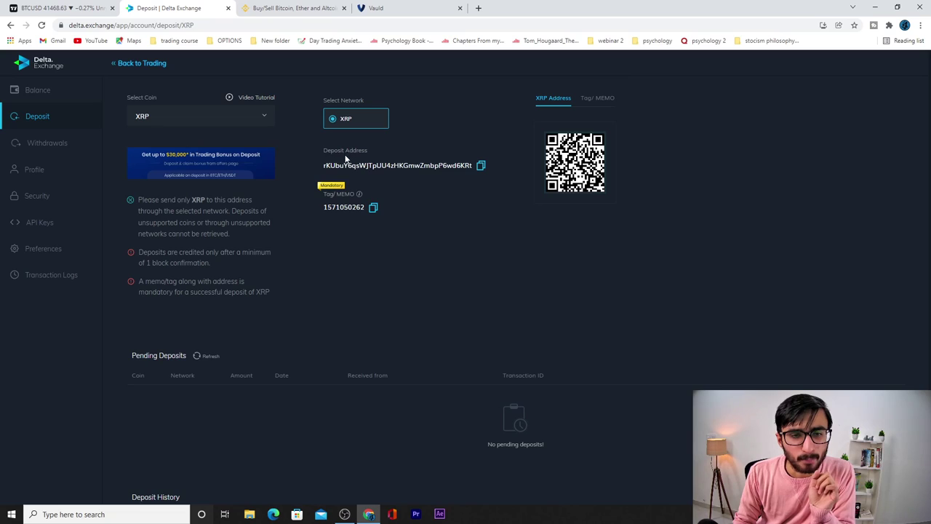
pyautogui.click(480, 167)
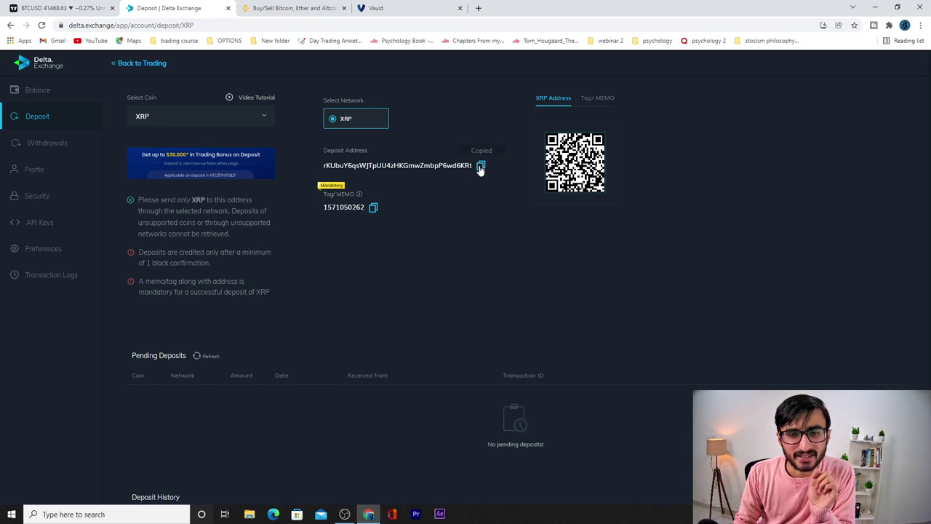
pyautogui.moveTo(323, 166); pyautogui.dragTo(459, 171)
pyautogui.click(483, 183)
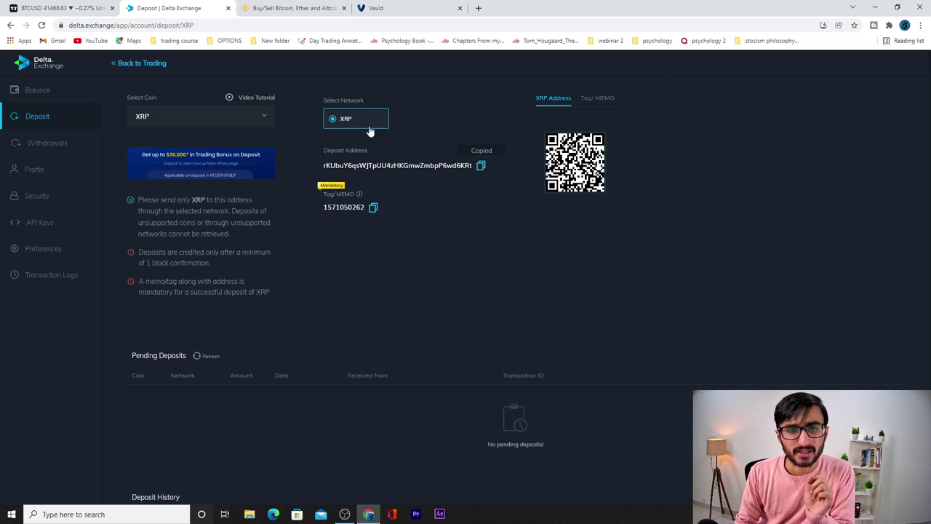
pyautogui.click(375, 8)
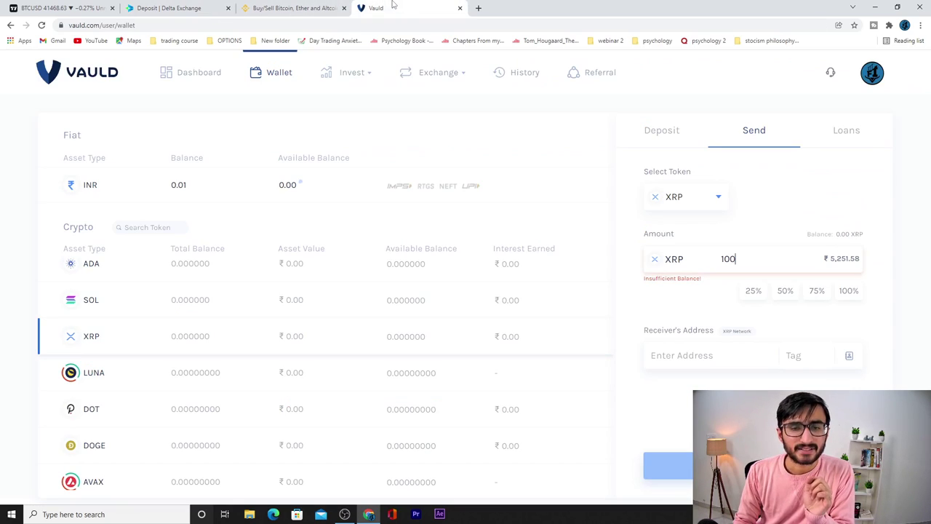
pyautogui.click(663, 355)
pyautogui.hotkey('ctrl', 'v')
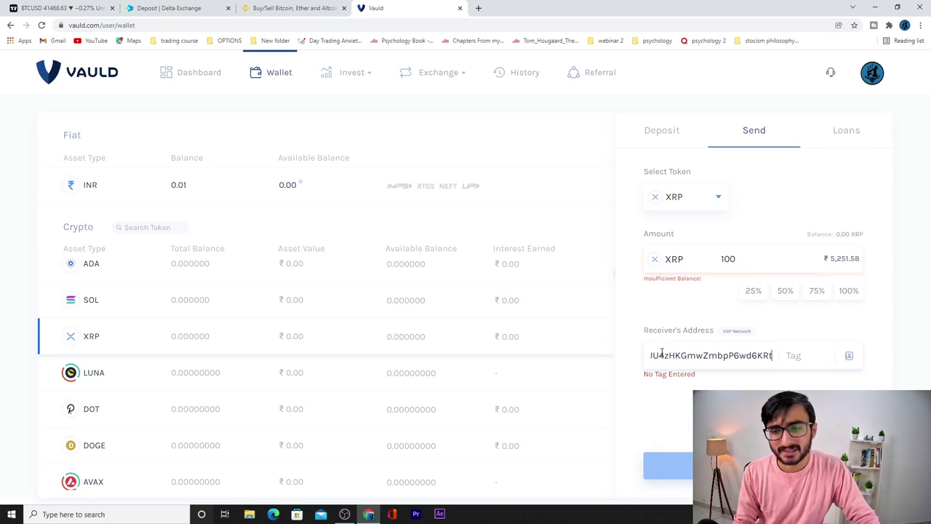
# Copy the XRP tag/memo from Delta Exchange into Vauld's tag field and open the option to save the address
pyautogui.click(196, 9)
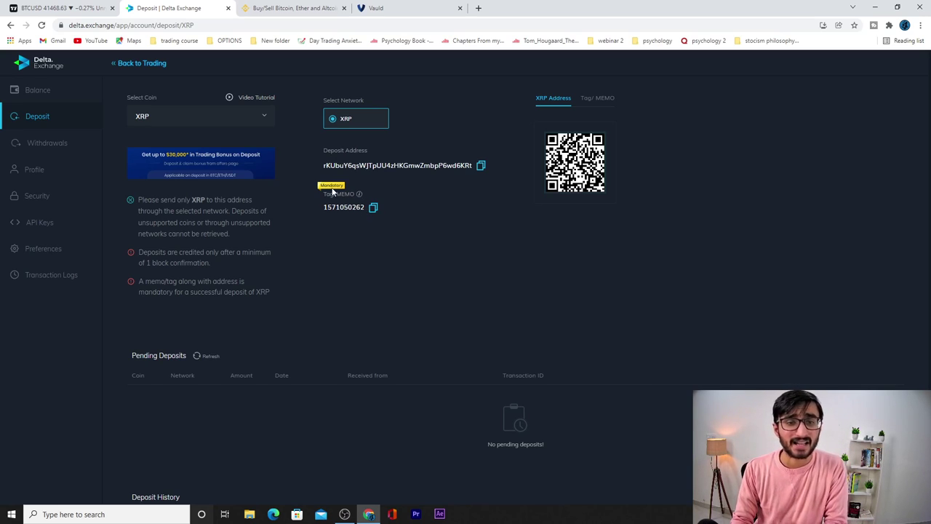
pyautogui.click(373, 207)
pyautogui.click(375, 8)
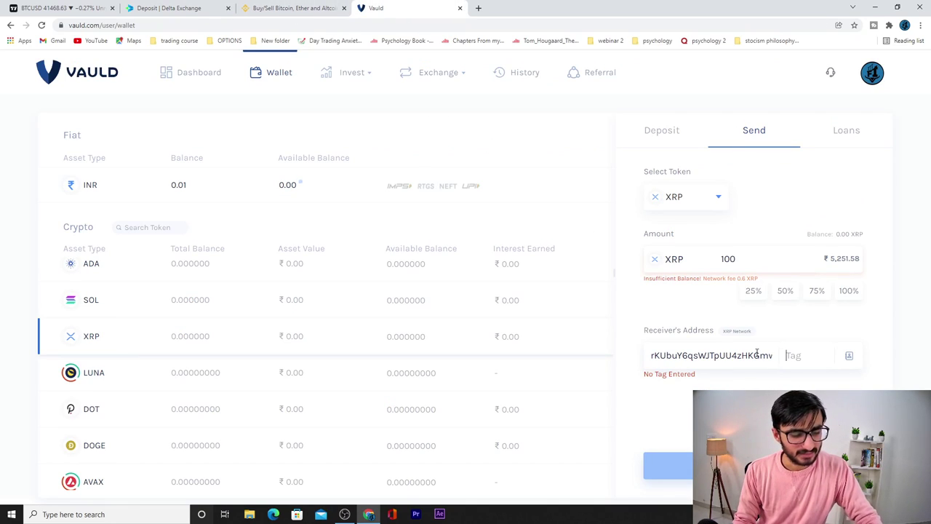
pyautogui.hotkey('ctrl', 'v')
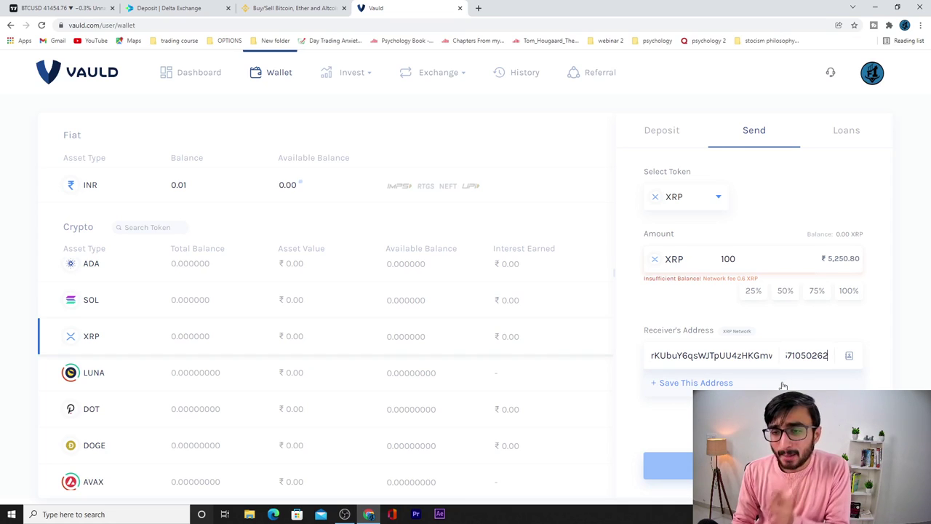
pyautogui.click(783, 385)
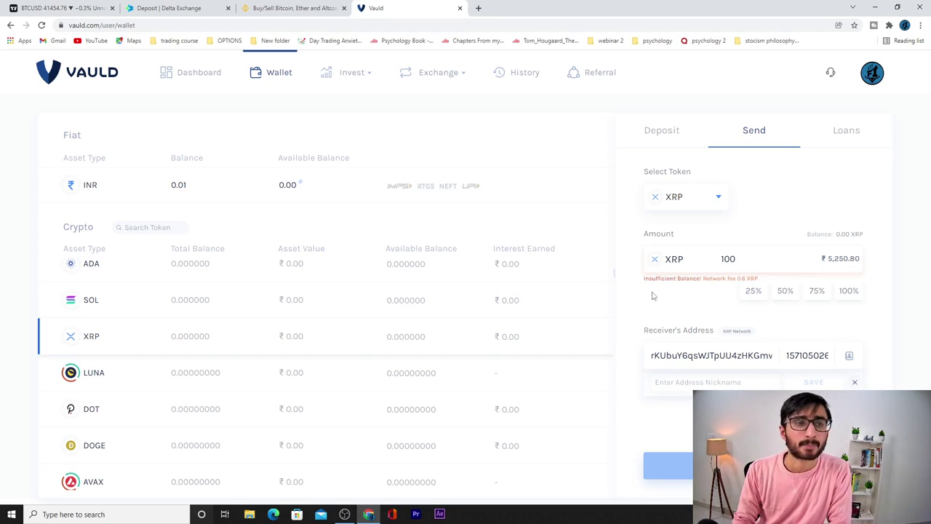
# Switch to TradingView and examine the recent daily candles of the Binance XRPUSDT chart
pyautogui.click(59, 8)
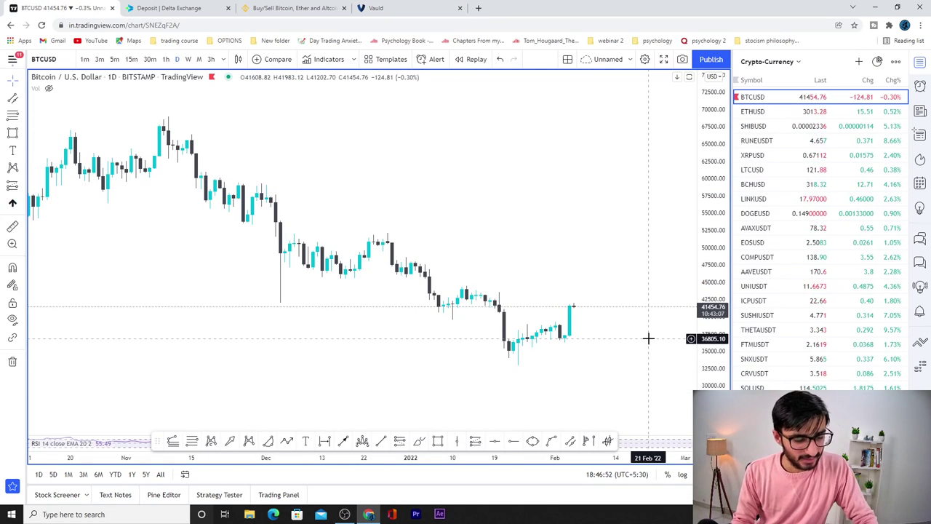
pyautogui.write('XRP')
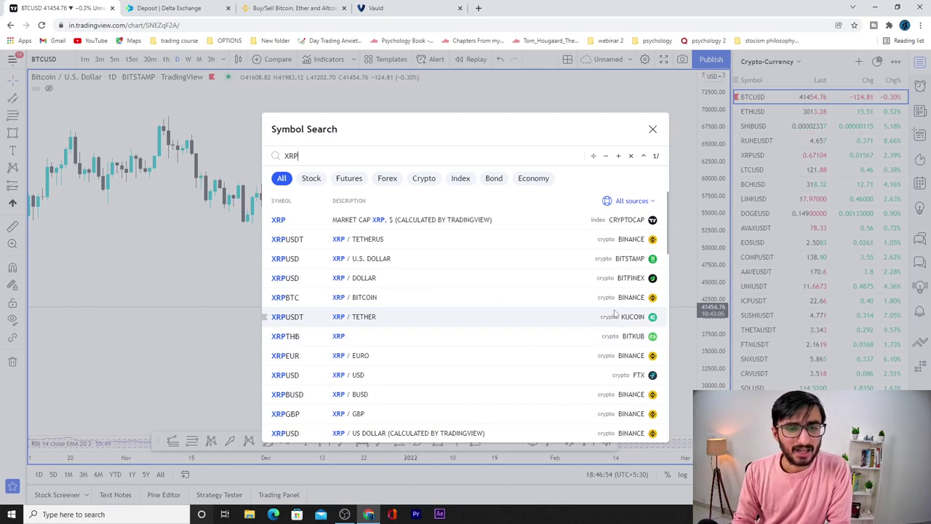
pyautogui.click(547, 239)
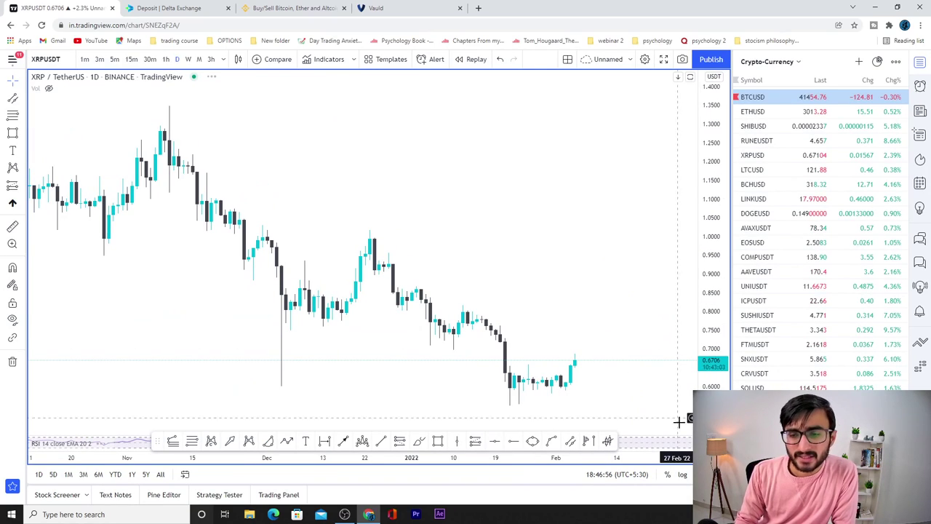
pyautogui.scroll(5, 644, 337)
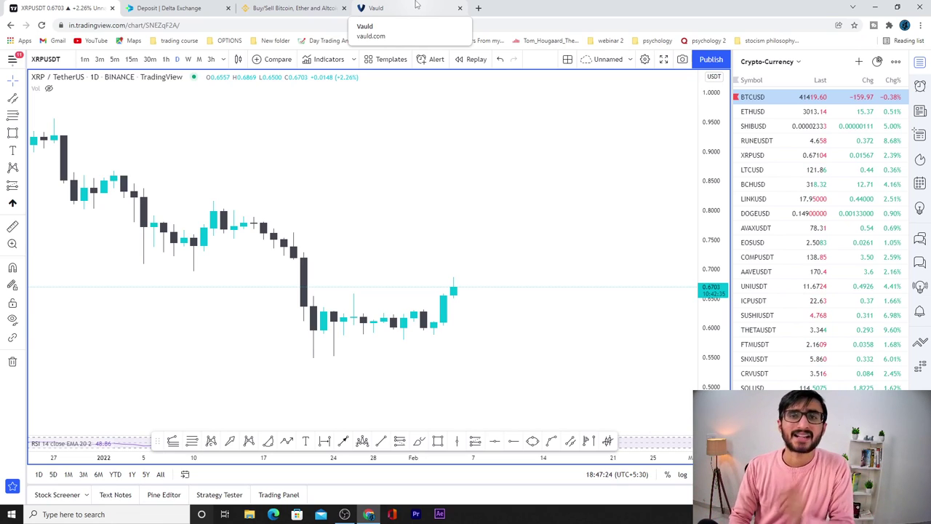
# Return to Delta Exchange and switch the deposit coin to USDT on the ERC20 network
pyautogui.click(217, 5)
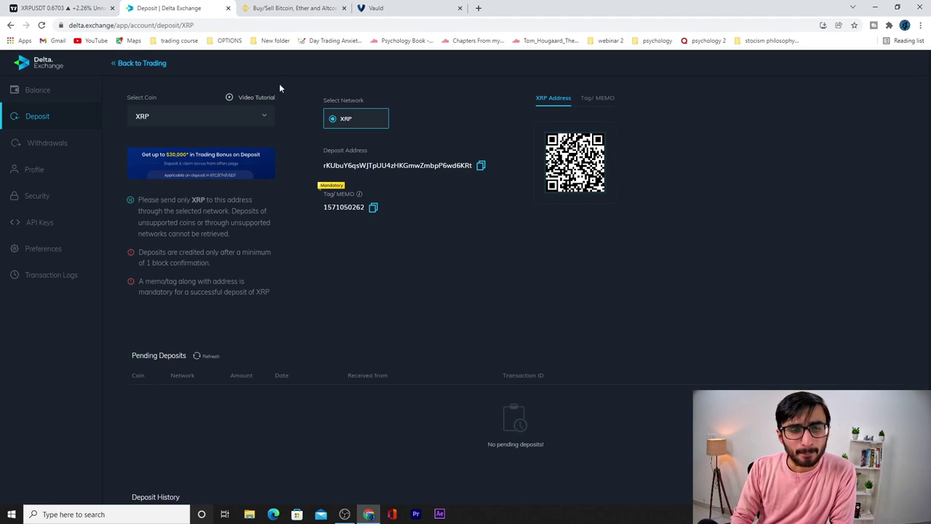
pyautogui.click(261, 116)
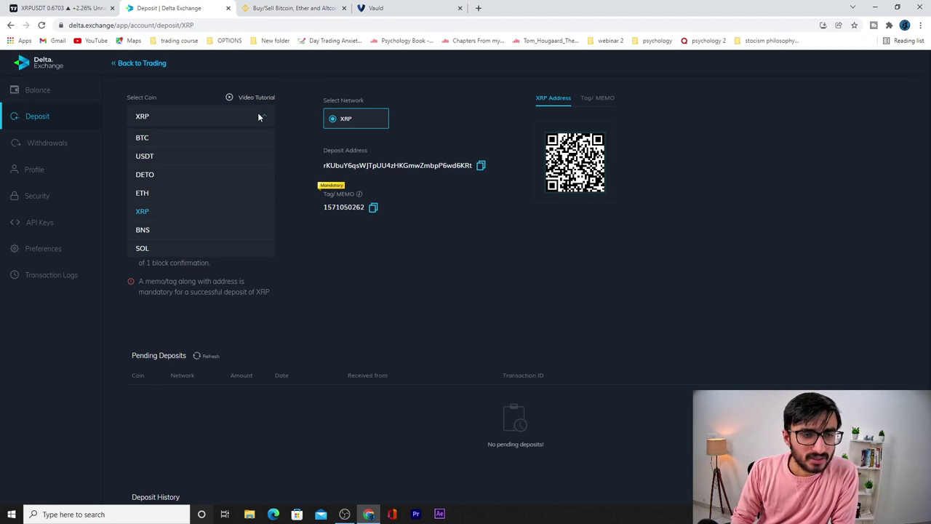
pyautogui.click(188, 156)
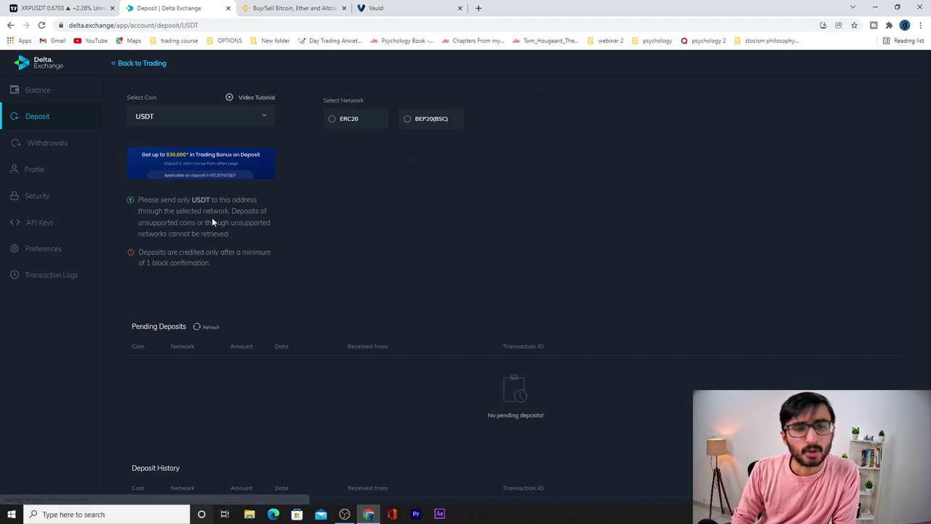
pyautogui.click(334, 119)
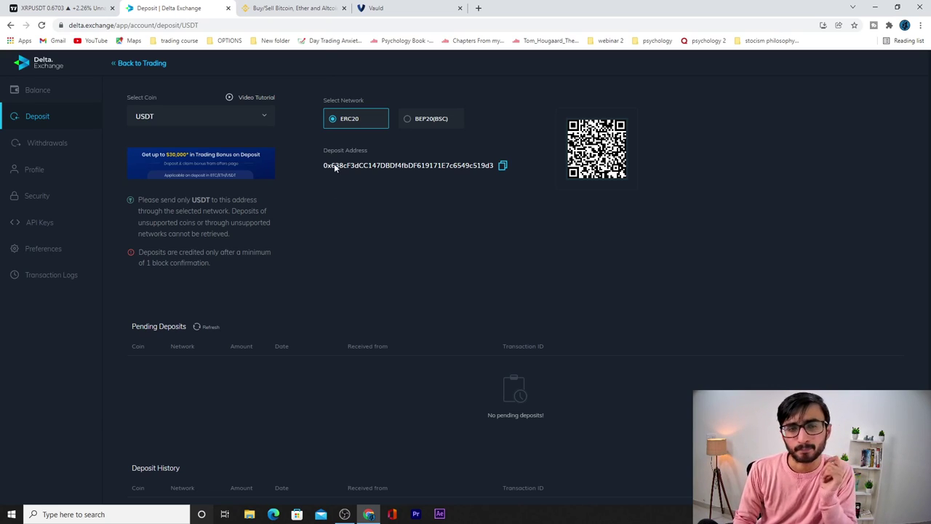
# Switch to the Vauld wallet, select USDT as the token to send, and enter an amount of 1000
pyautogui.click(453, 6)
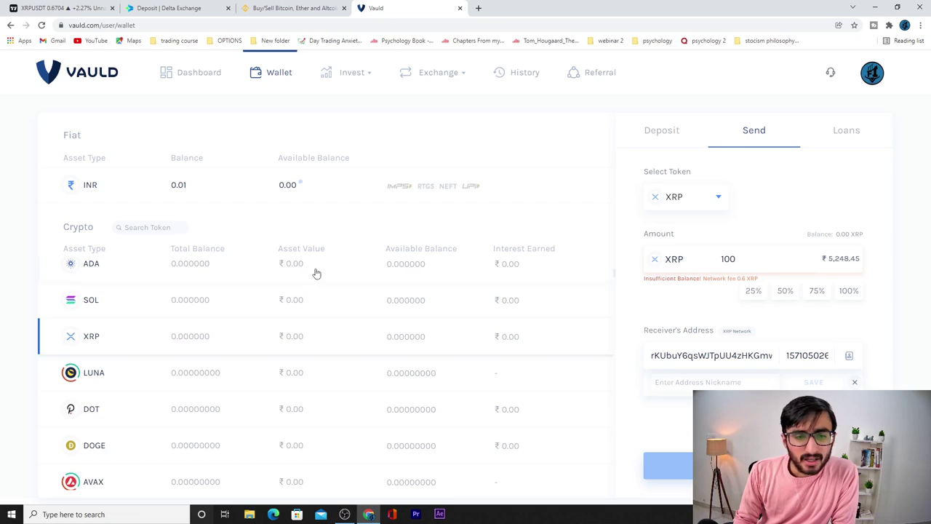
pyautogui.scroll(3, 189, 298)
pyautogui.scroll(3, 157, 341)
pyautogui.scroll(3, 154, 344)
pyautogui.scroll(-3, 154, 346)
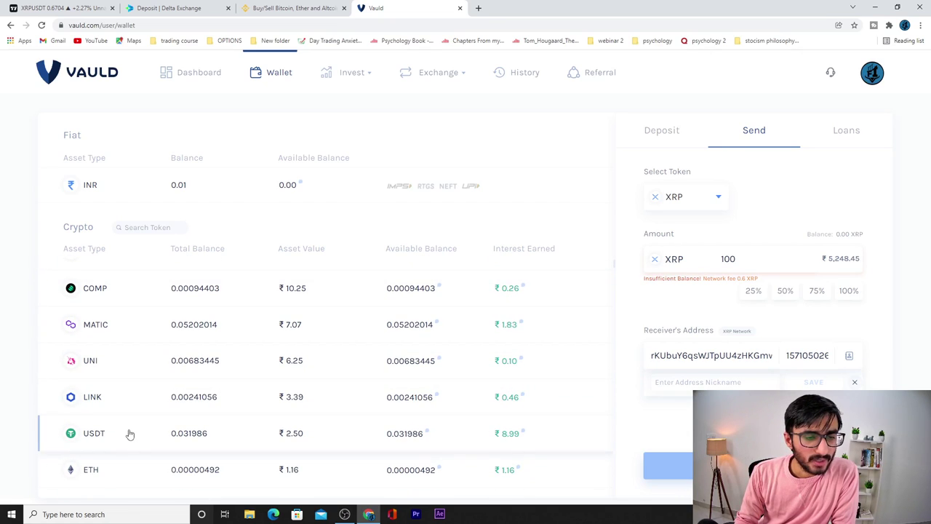
pyautogui.click(130, 435)
pyautogui.click(759, 262)
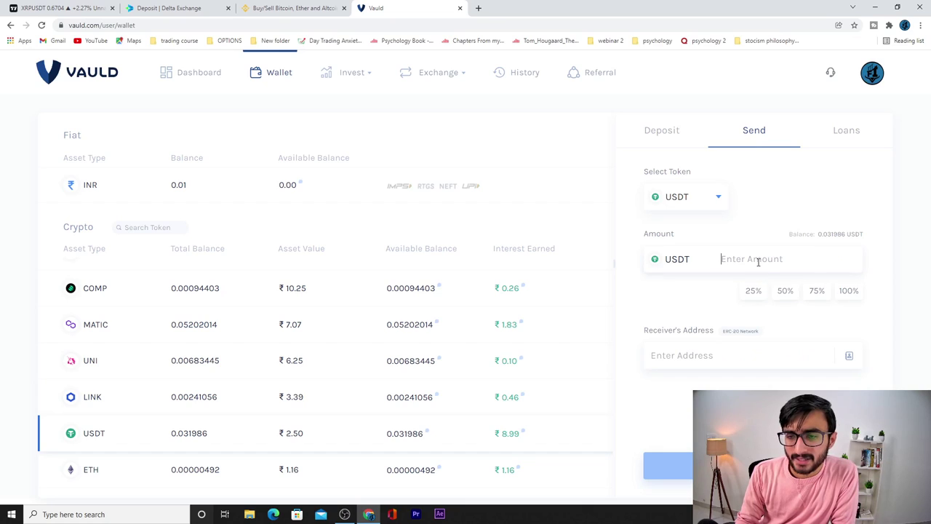
pyautogui.write('1000')
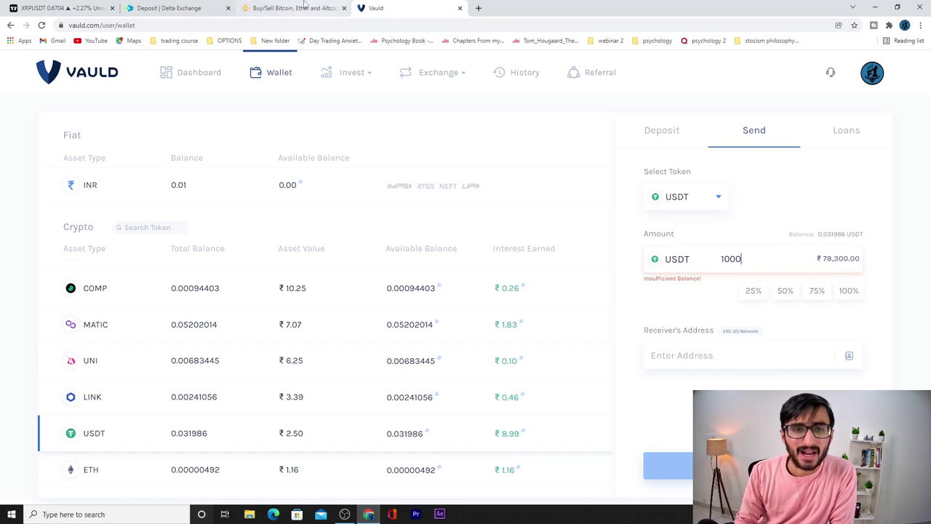
# Copy the USDT ERC20 deposit address from Delta Exchange into Vauld's receiver's address and open the option to save the address
pyautogui.click(171, 8)
pyautogui.click(502, 166)
pyautogui.click(375, 8)
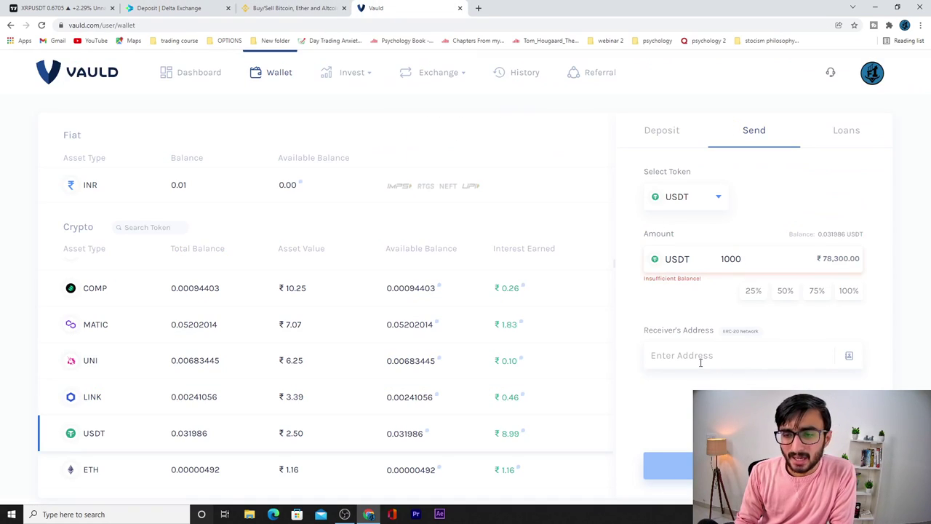
pyautogui.hotkey('ctrl', 'v')
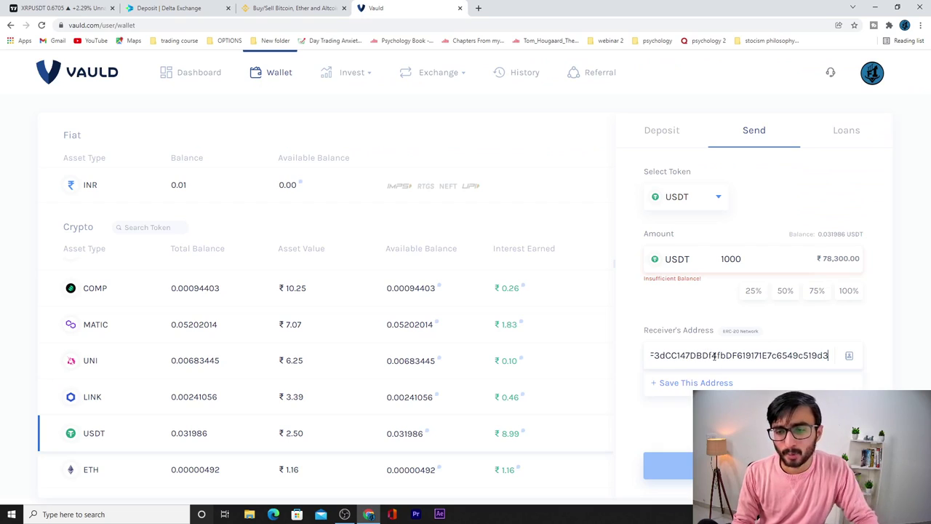
pyautogui.click(749, 384)
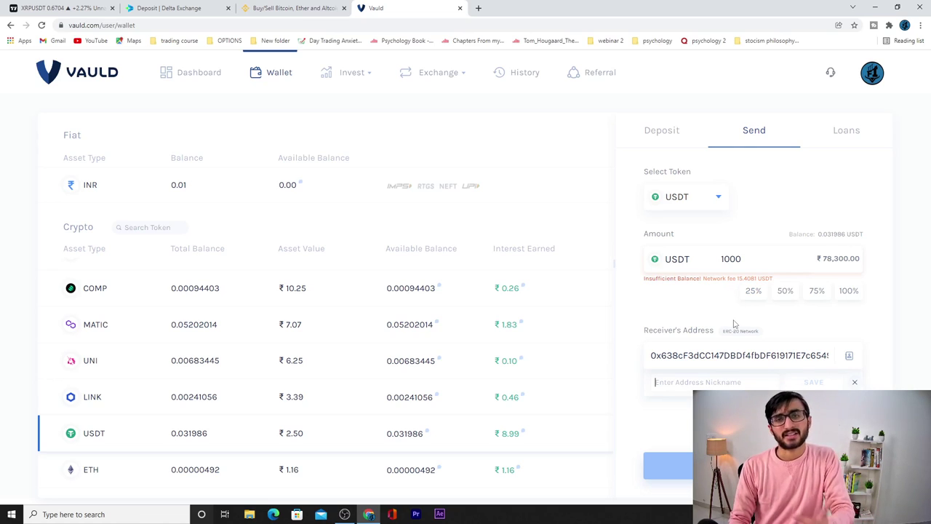
# Return to Delta Exchange and review the list of coins that can be deposited
pyautogui.click(175, 8)
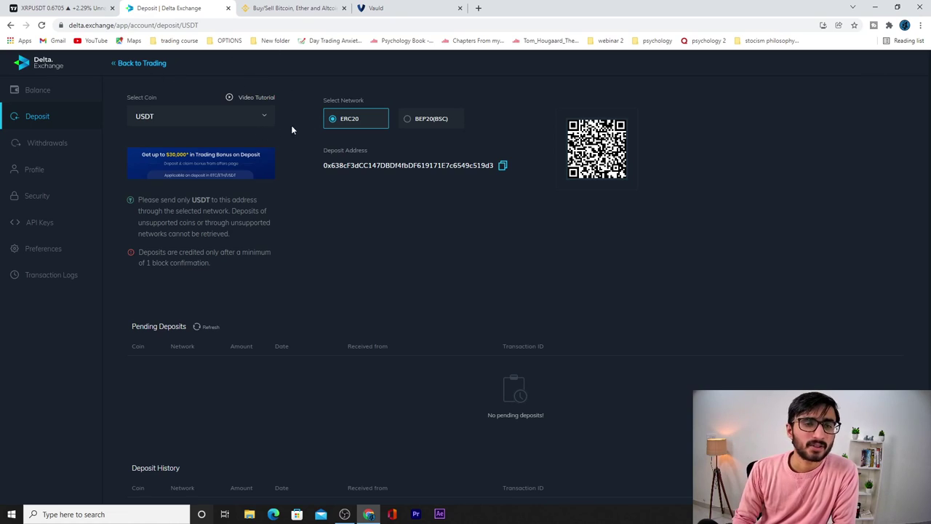
pyautogui.click(238, 115)
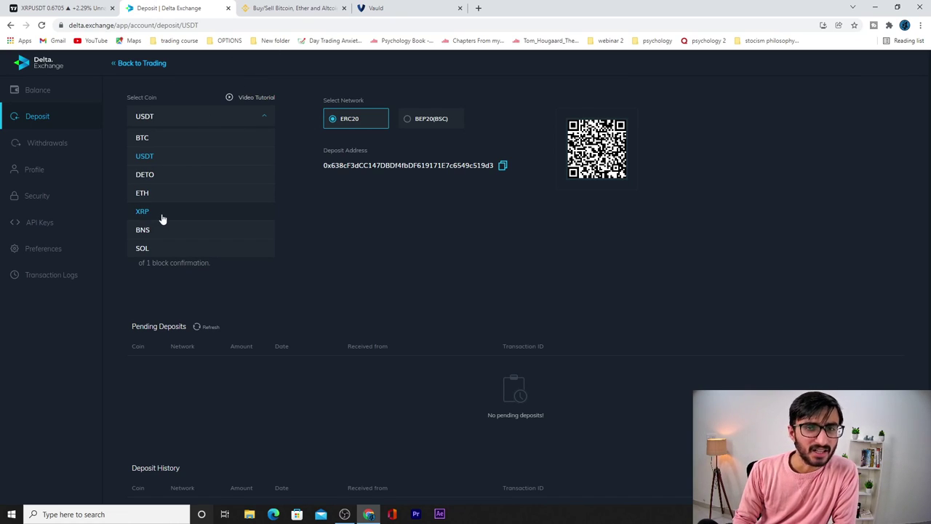
pyautogui.click(345, 237)
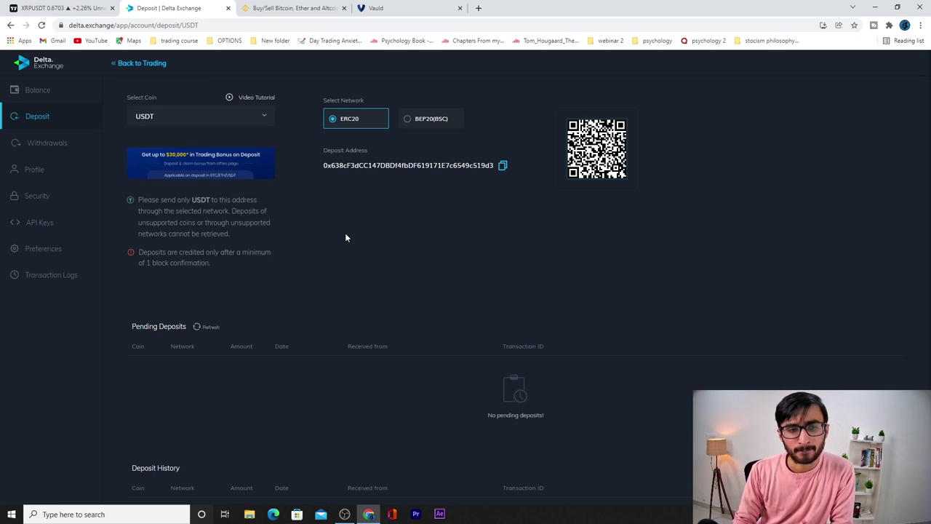
# Open the Delta Exchange home page and close the Buy/Sell Bitcoin and Vauld pages
pyautogui.click(42, 64)
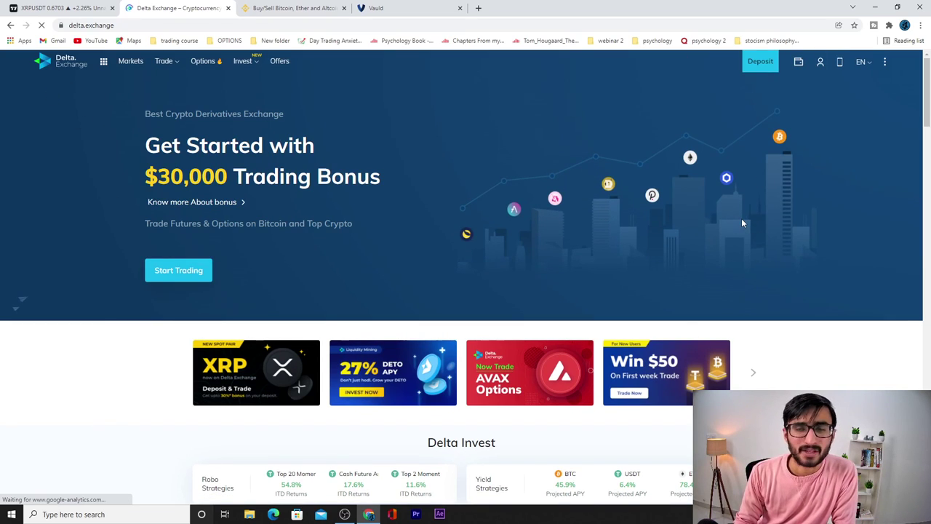
pyautogui.click(344, 8)
pyautogui.click(344, 8)
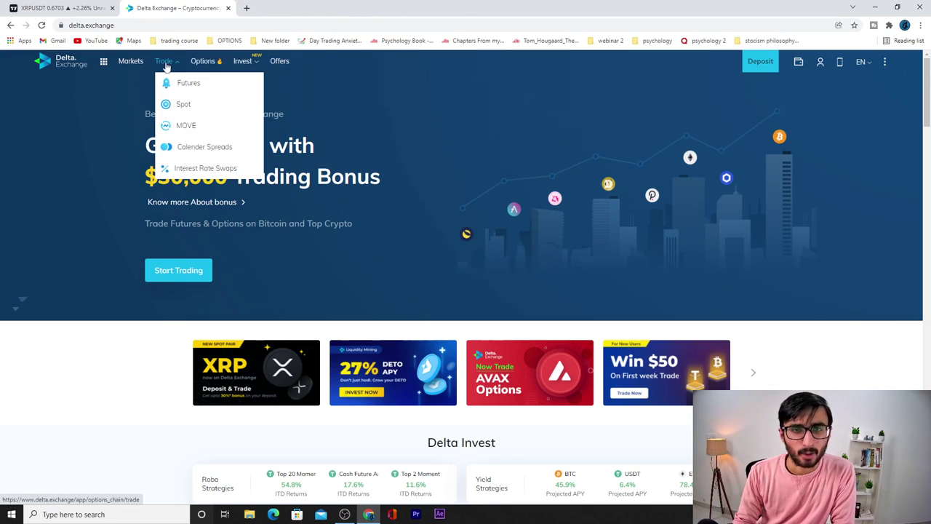
# Open Futures trading and remove the mark price and Volume indicators from the BTCUSDT chart
pyautogui.moveTo(237, 65)
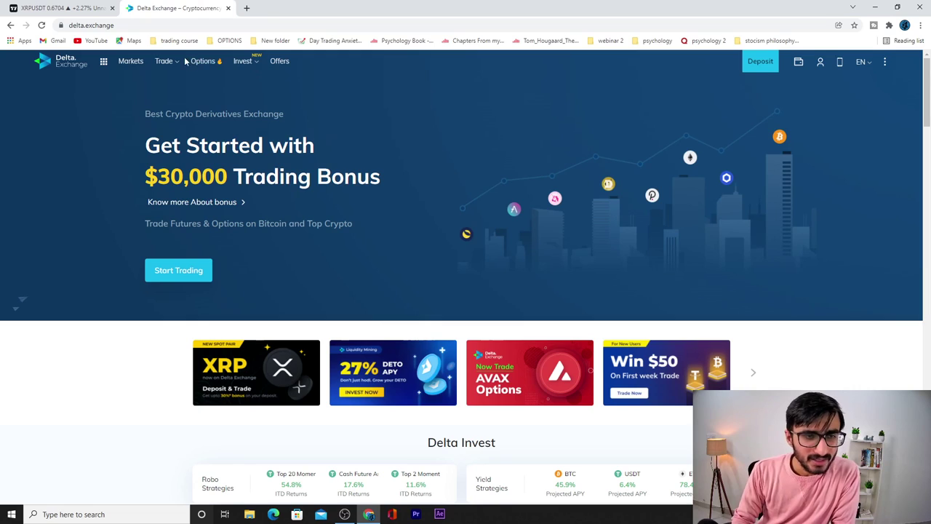
pyautogui.moveTo(164, 64)
pyautogui.click(186, 83)
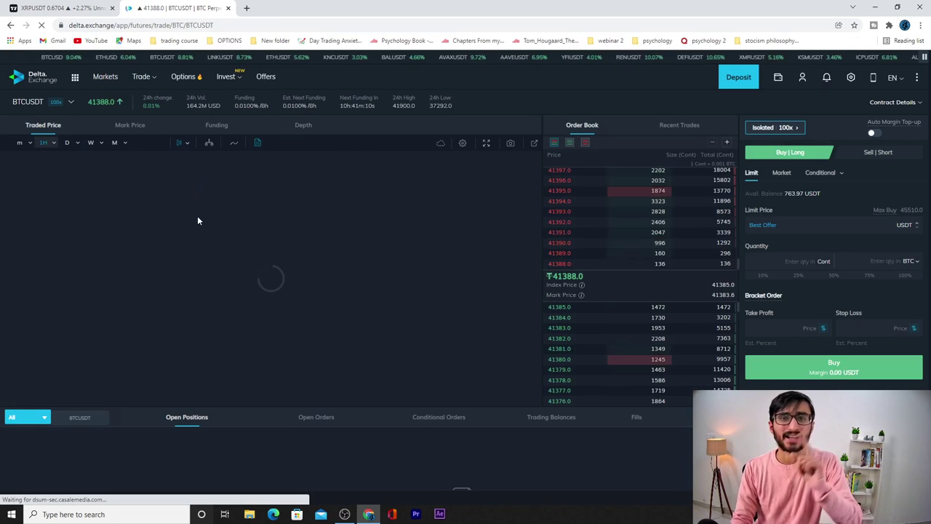
pyautogui.moveTo(141, 76)
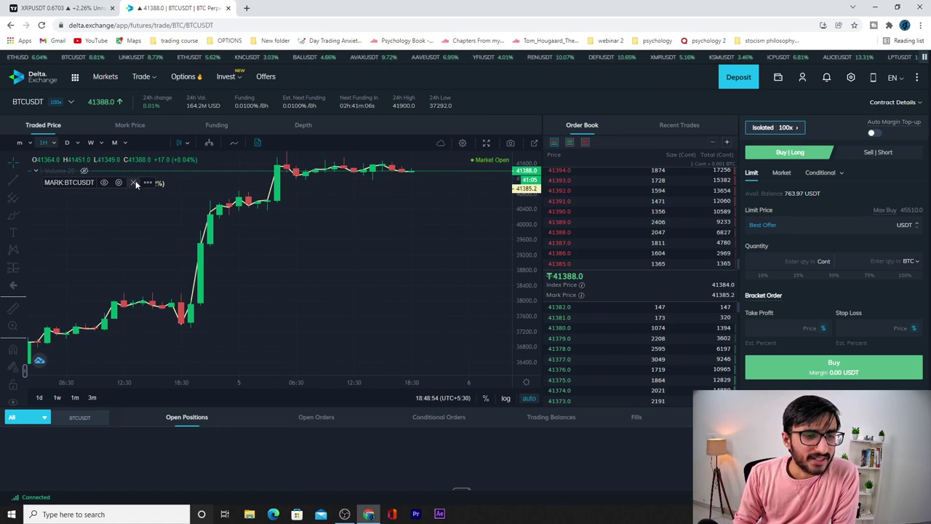
pyautogui.click(134, 183)
pyautogui.click(113, 170)
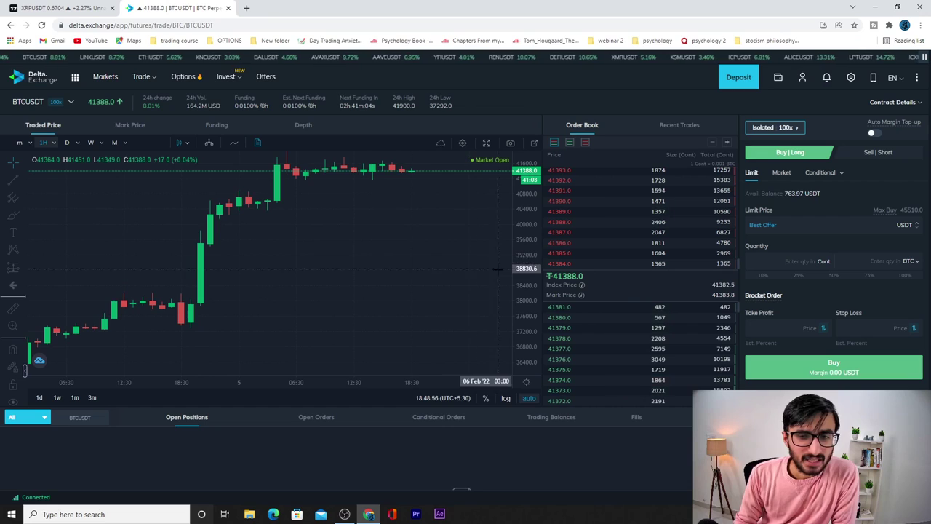
# Search the futures contracts for "enj" and open ENJUSDT
pyautogui.click(72, 102)
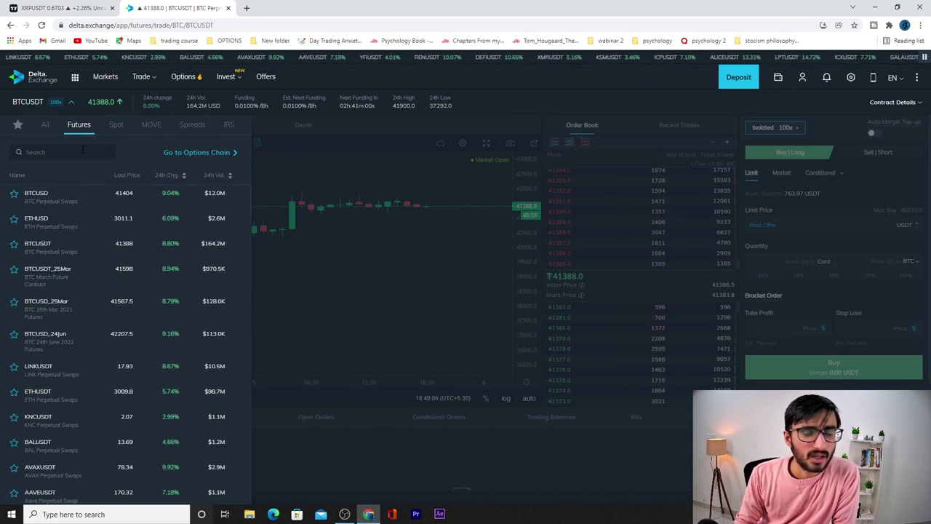
pyautogui.write('en')
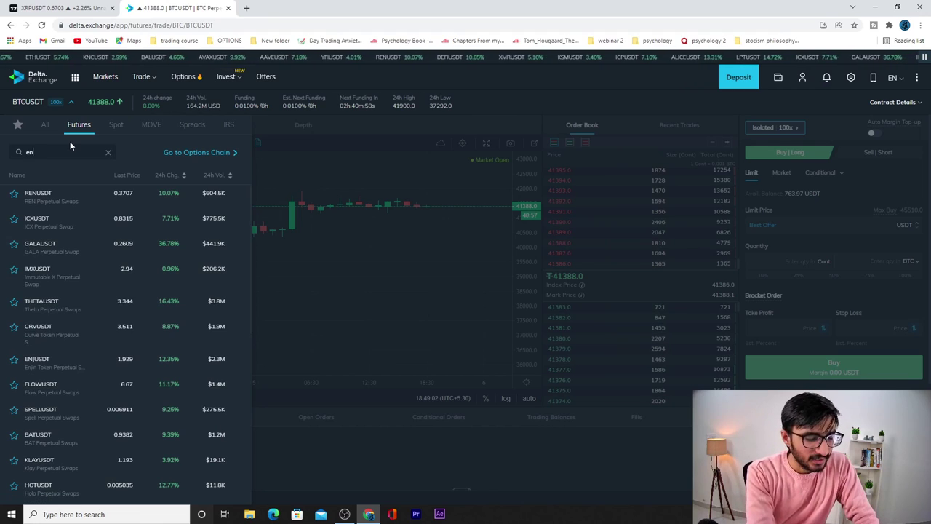
pyautogui.write('j')
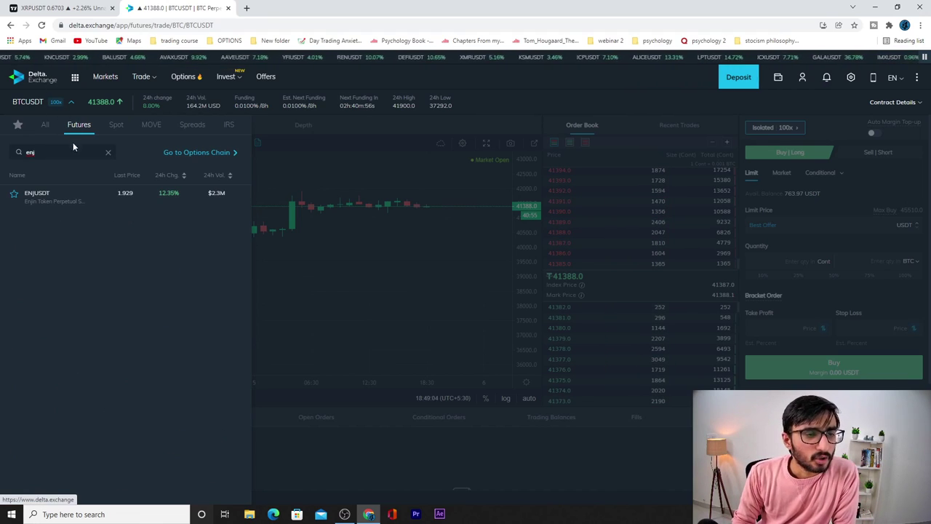
pyautogui.click(64, 198)
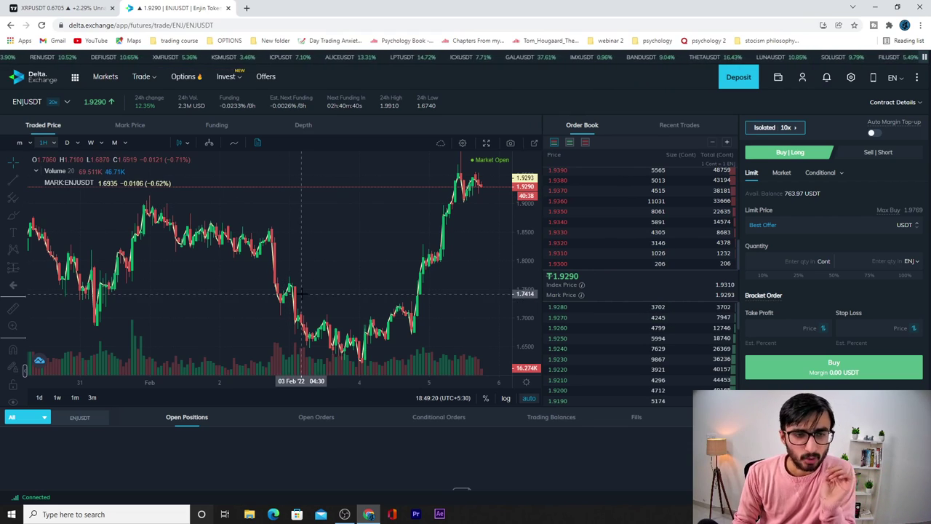
# Remove the mark price and Volume indicators from the ENJUSDT chart
pyautogui.scroll(4, 300, 231)
pyautogui.scroll(3, 301, 237)
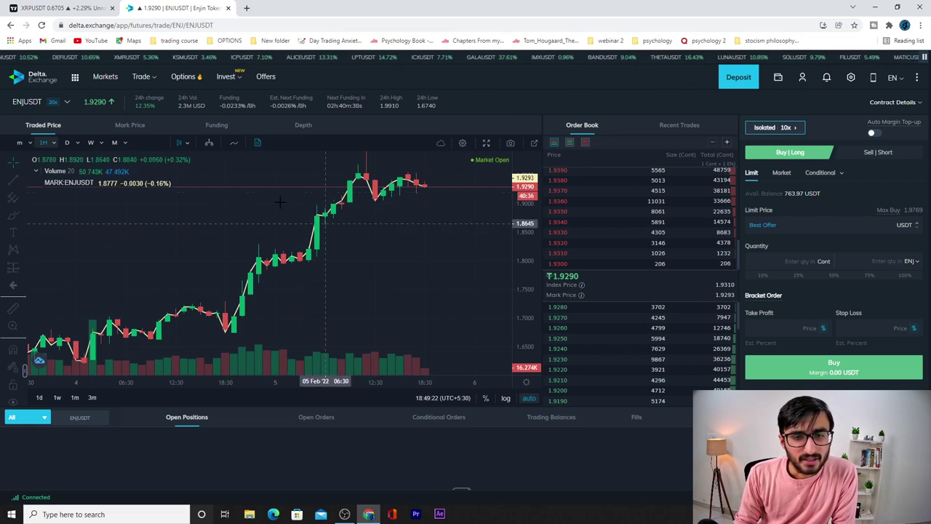
pyautogui.click(131, 182)
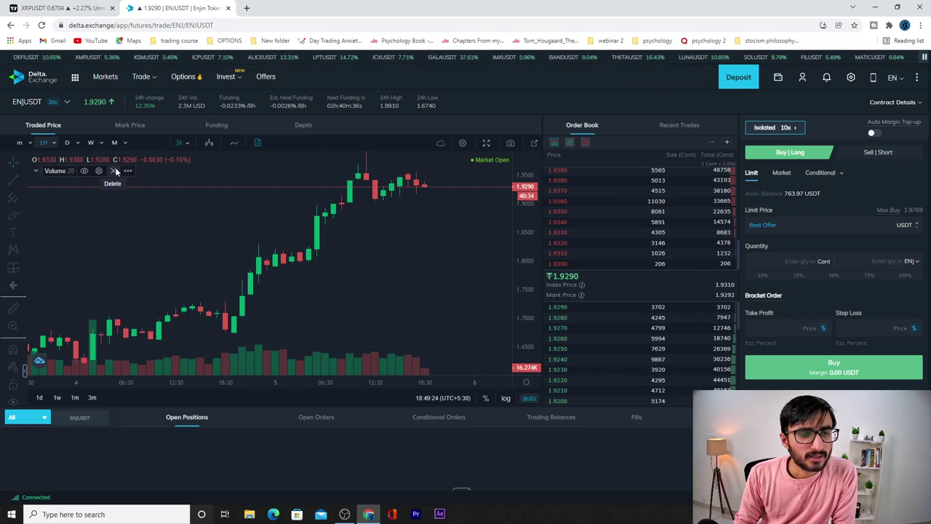
pyautogui.click(129, 168)
pyautogui.moveTo(535, 260); pyautogui.dragTo(472, 268)
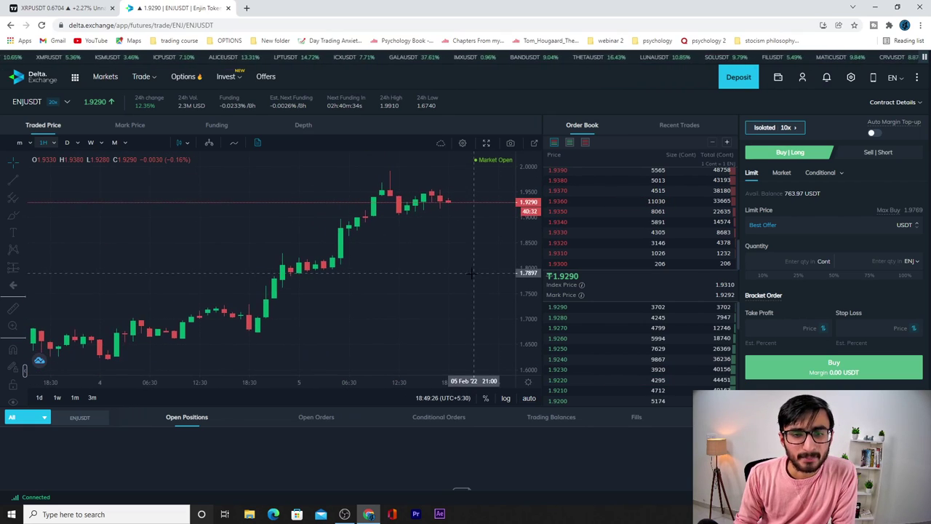
# Set the ENJUSDT chart's interval to 15 minutes
pyautogui.click(29, 143)
pyautogui.click(23, 206)
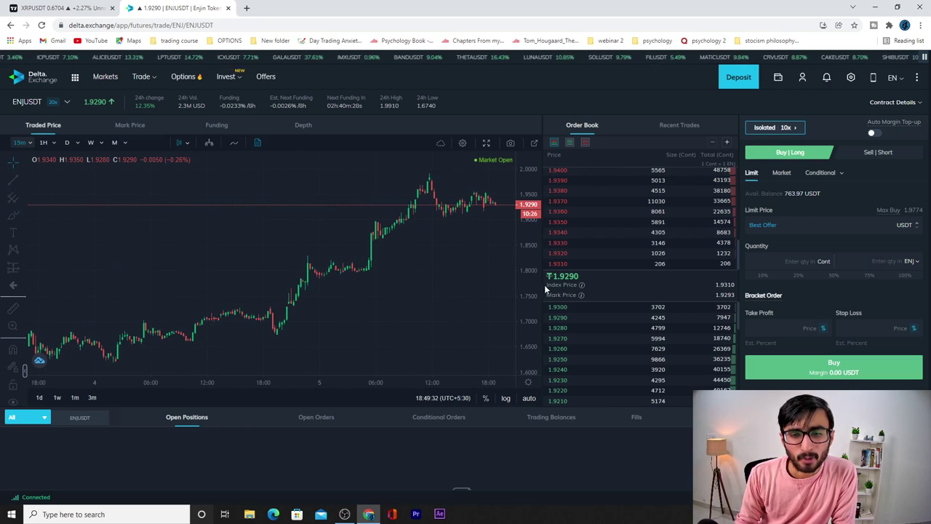
pyautogui.scroll(5, 478, 306)
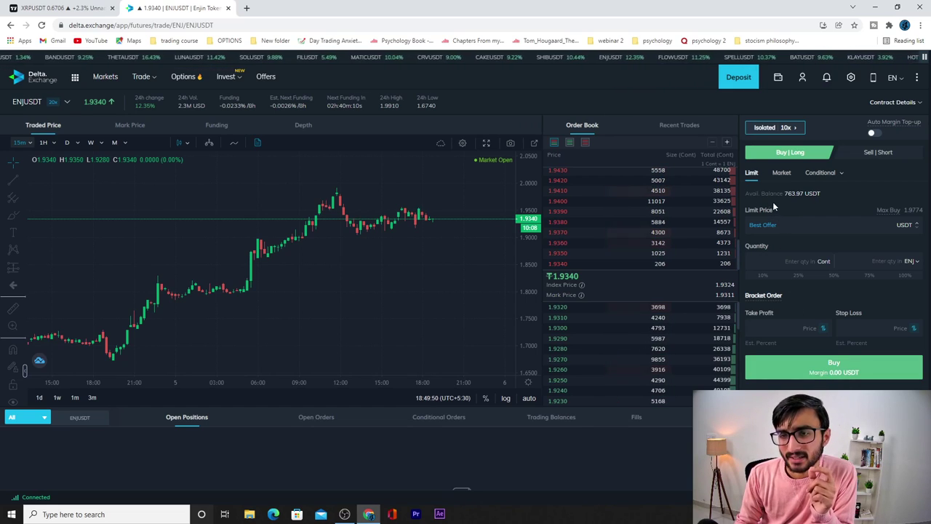
# Highlight the available USDT balance in the order form and set the order type to Market
pyautogui.moveTo(750, 193); pyautogui.dragTo(816, 195)
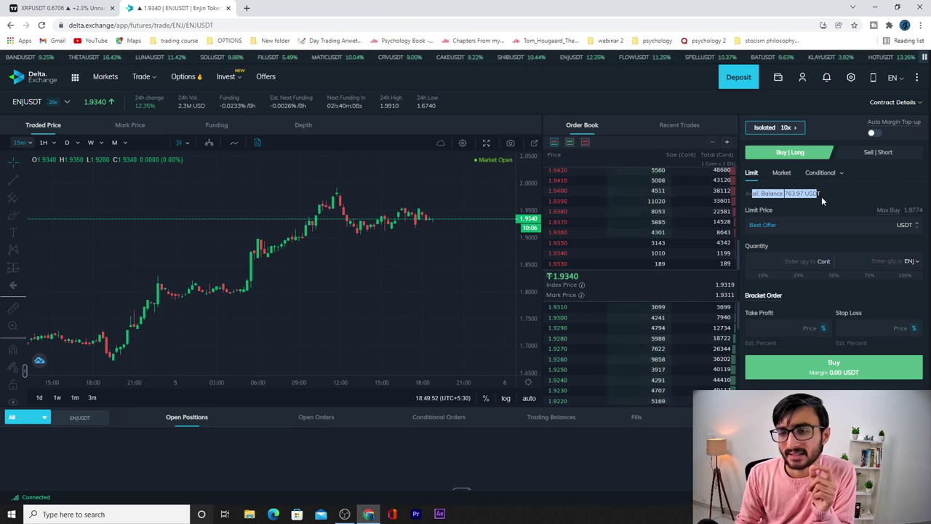
pyautogui.click(830, 193)
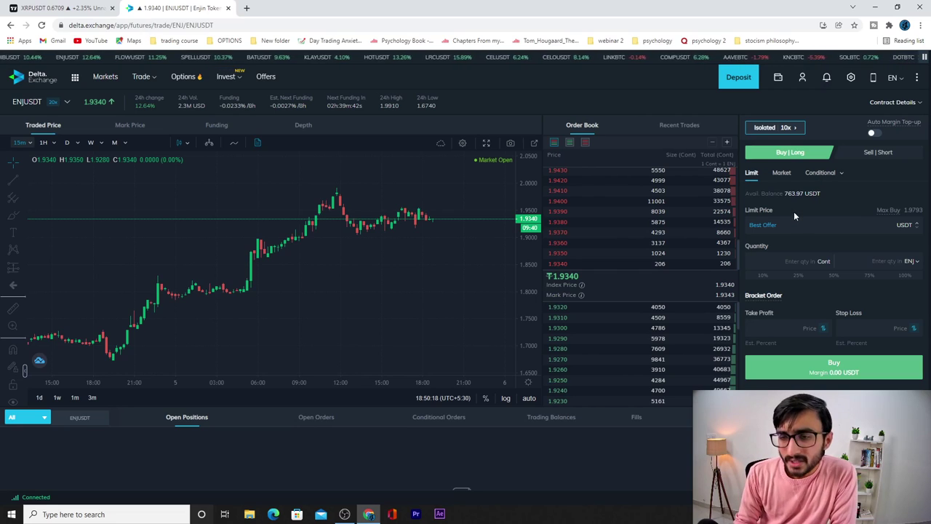
pyautogui.click(783, 177)
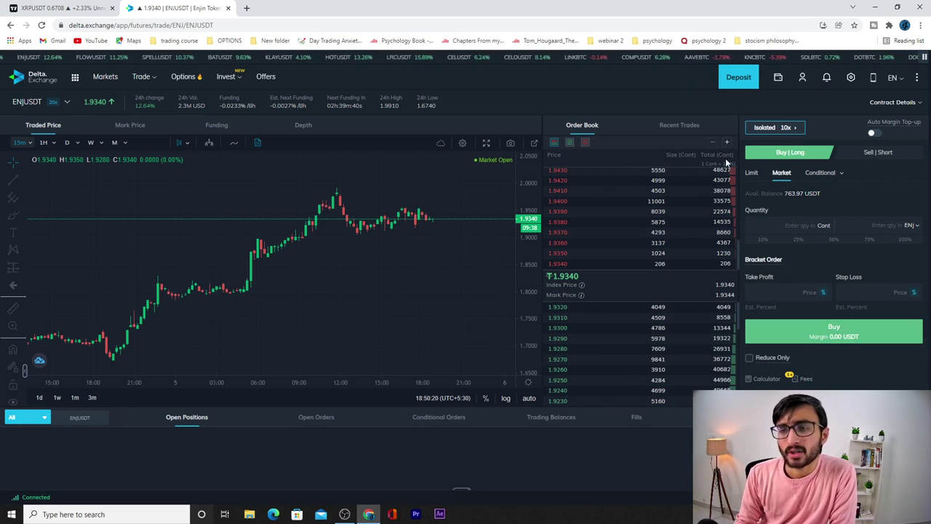
# Try 20x leverage in the ENJUSDT leverage settings and leave the contract at 10x
pyautogui.click(793, 129)
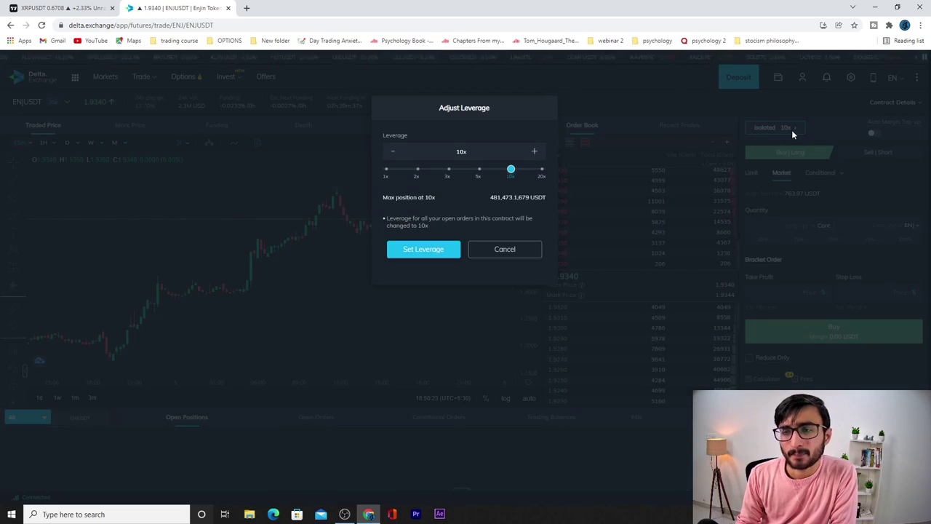
pyautogui.click(542, 174)
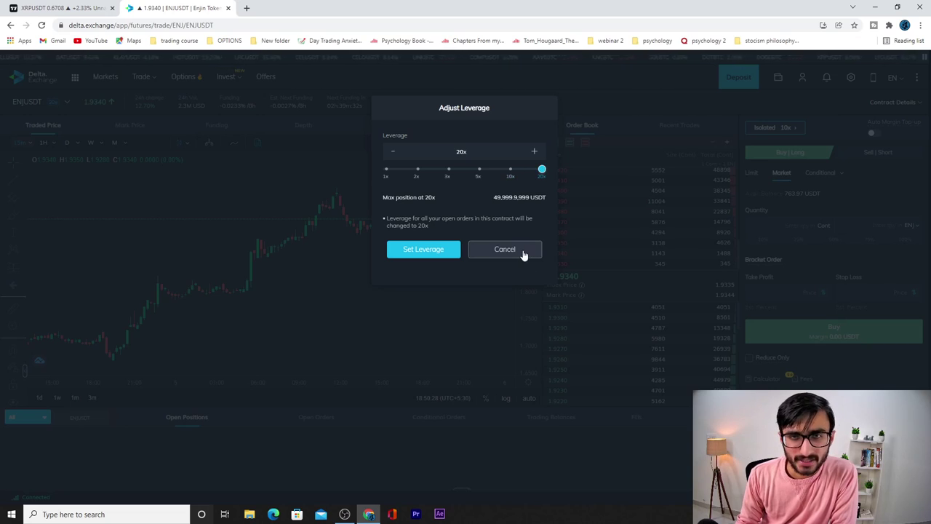
pyautogui.click(439, 251)
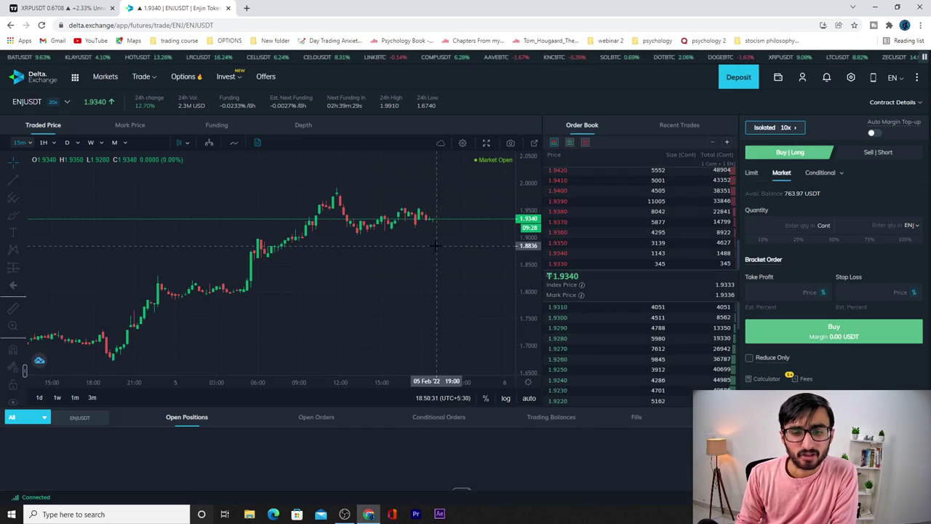
# Check the ENJUSDT contract details for the lot size and enter an order quantity of 100 contracts
pyautogui.click(891, 108)
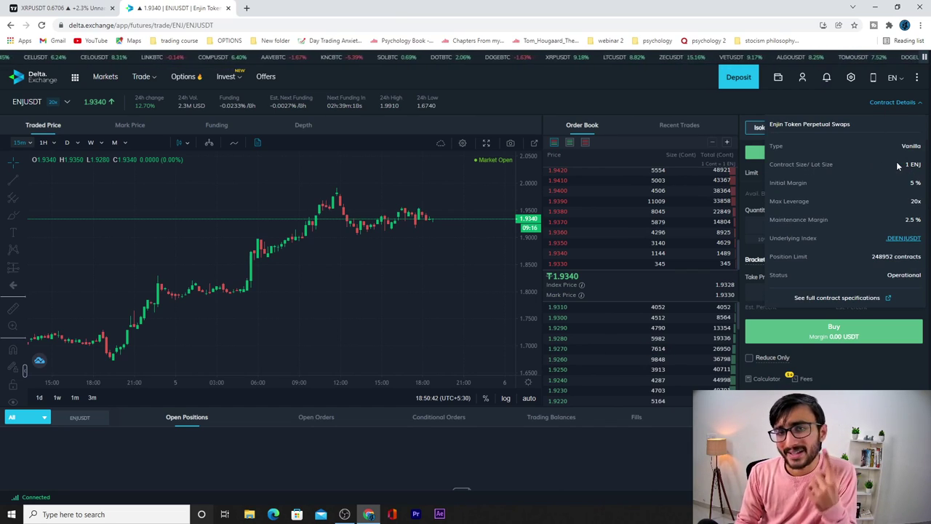
pyautogui.click(900, 105)
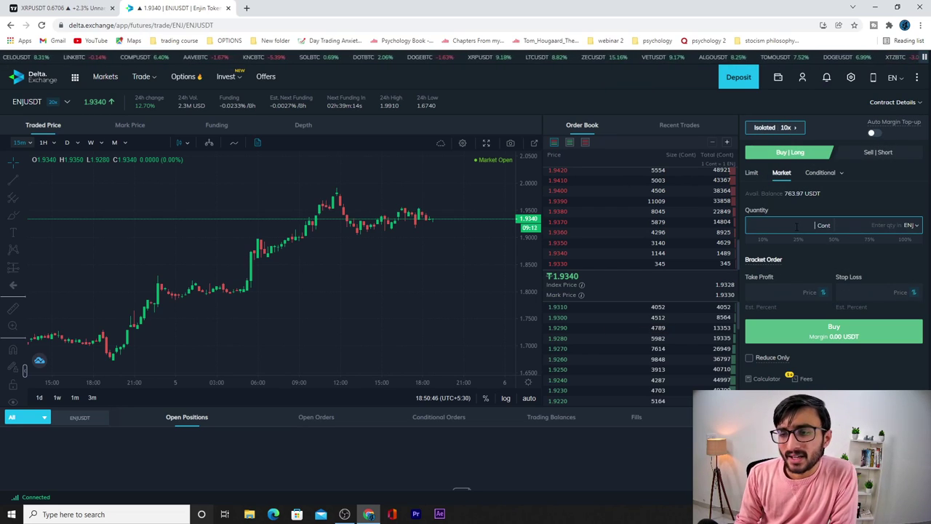
pyautogui.write('100')
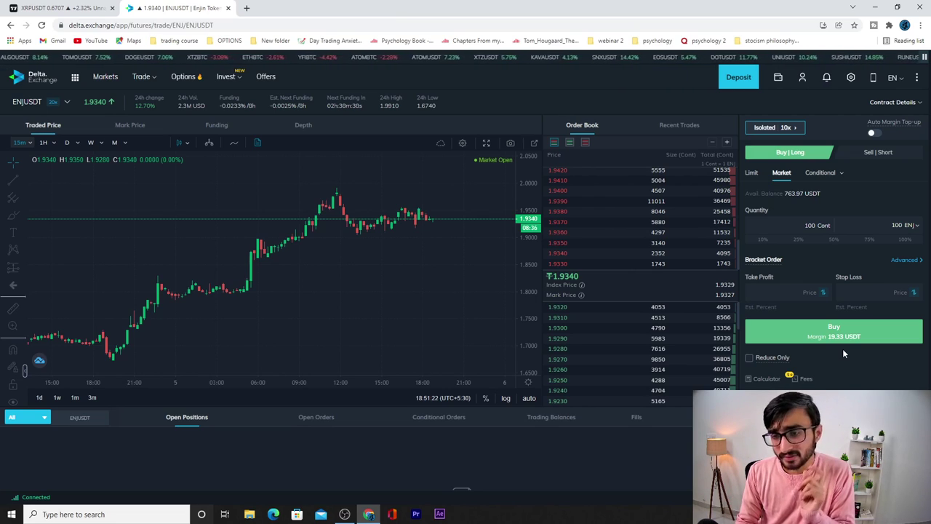
# Set the ENJUSDT contract's leverage to 5x
pyautogui.click(791, 128)
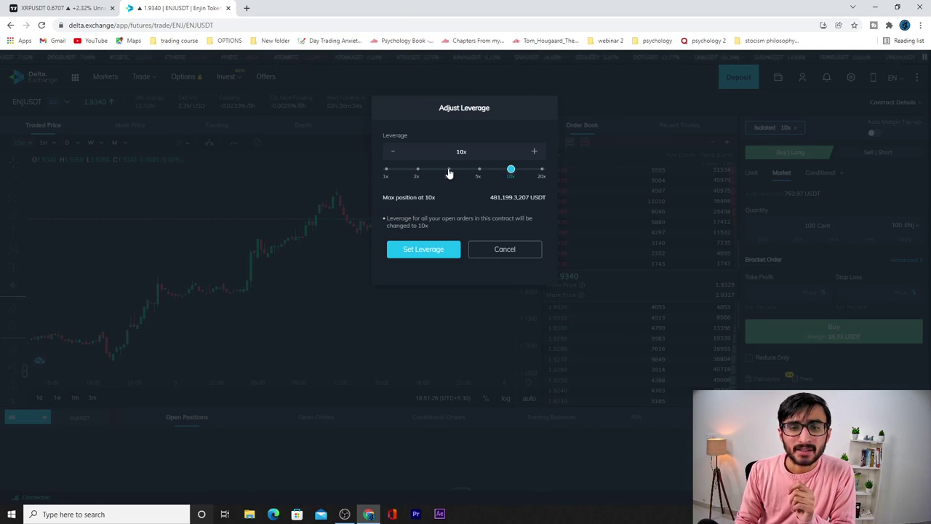
pyautogui.click(479, 173)
pyautogui.click(451, 249)
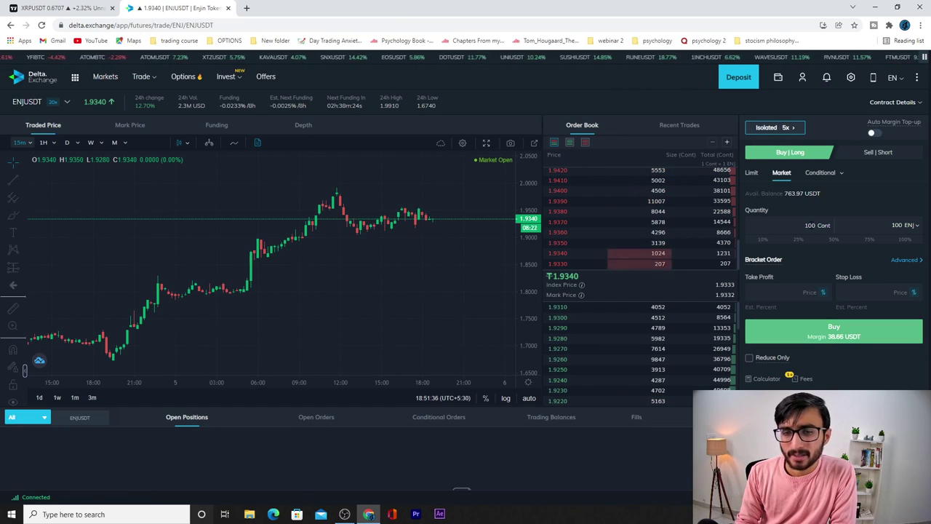
# Set the quantity of the ENJUSDT market buy order to 300 contracts
pyautogui.click(815, 225)
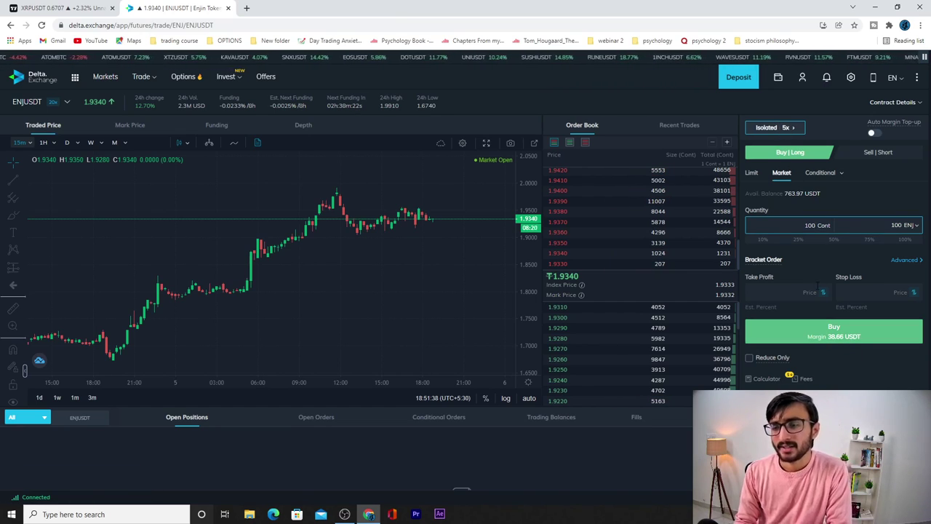
pyautogui.press('BackSpace')
pyautogui.press('BackSpace')
pyautogui.press('BackSpace')
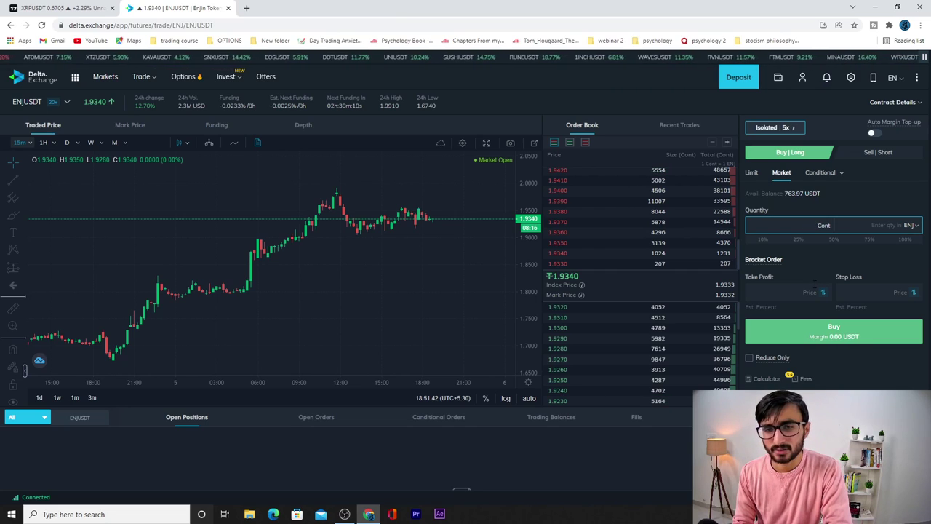
pyautogui.write('300')
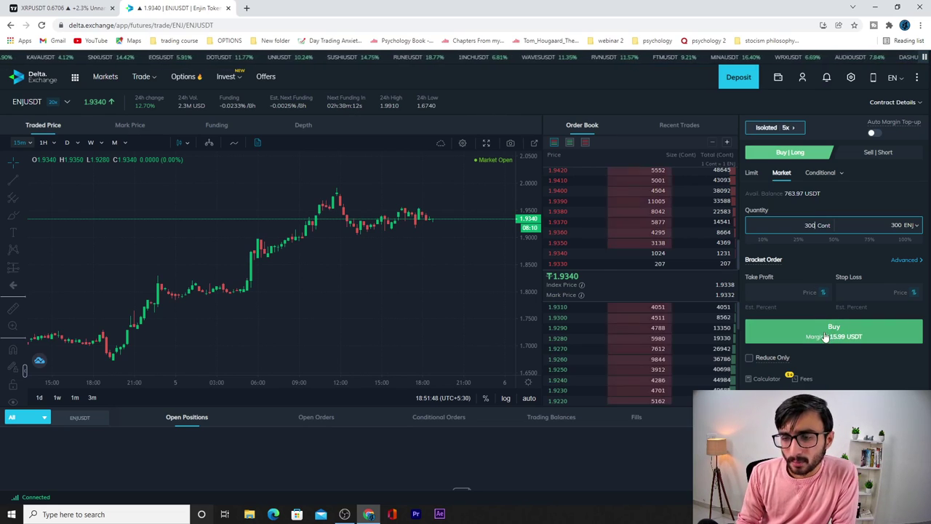
# Add a bracket to the ENJUSDT order with a stop loss at 1.9060 and a take profit at 1.99
pyautogui.click(807, 291)
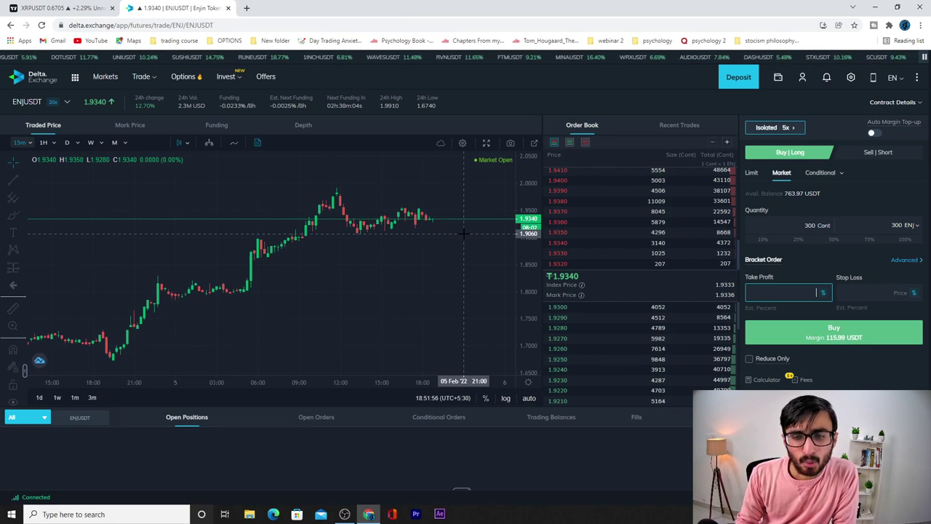
pyautogui.click(870, 292)
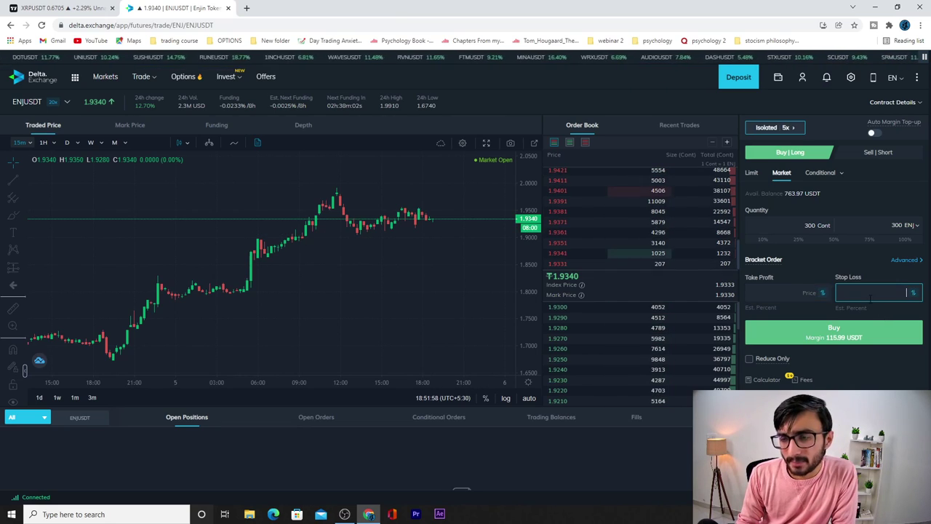
pyautogui.write('1.9060')
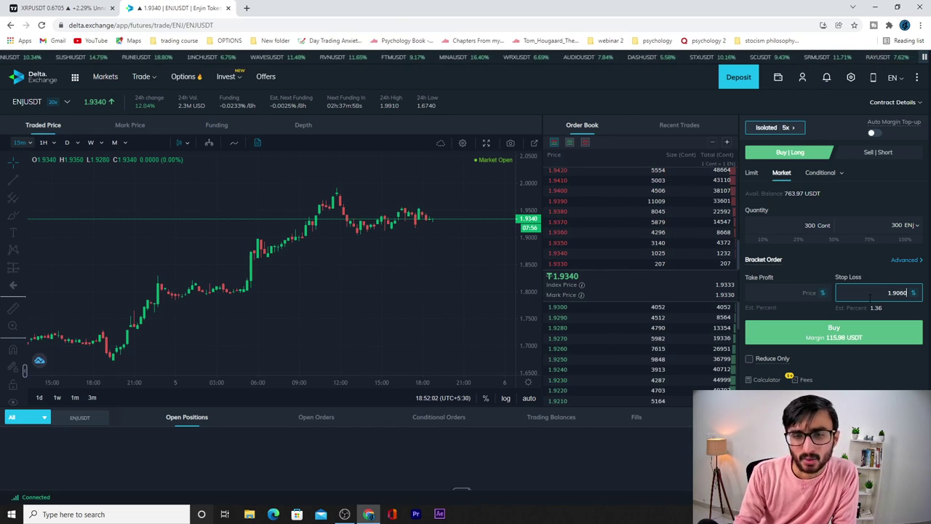
pyautogui.click(797, 292)
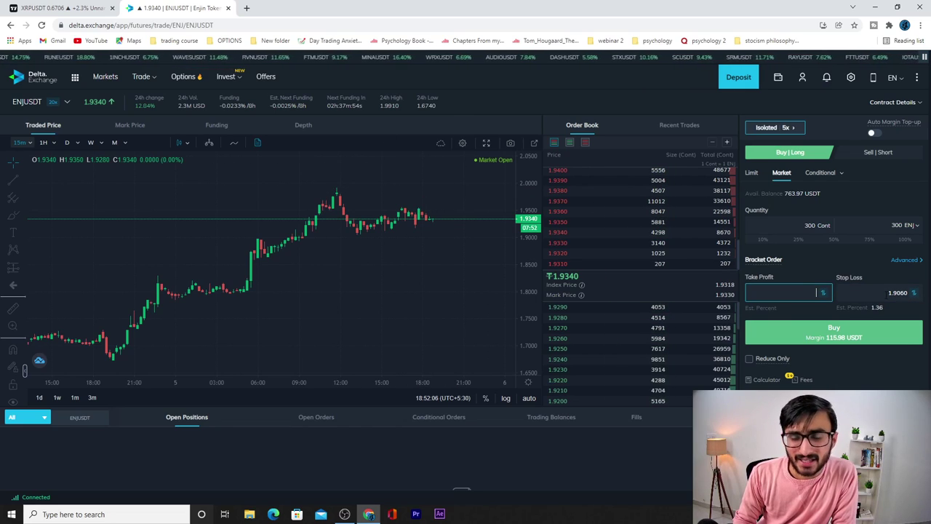
pyautogui.write('1.99')
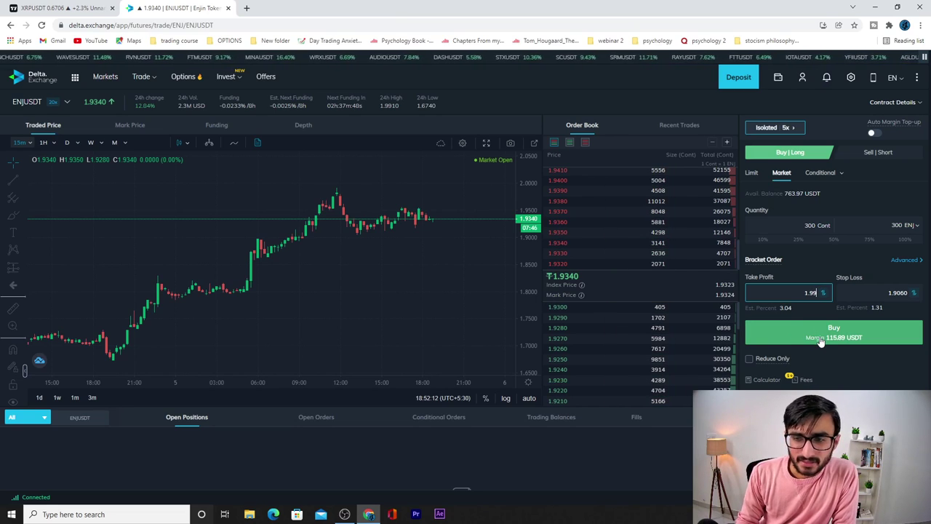
# Place the ENJUSDT market buy order and turn off future order confirmations with Don't show again
pyautogui.click(820, 339)
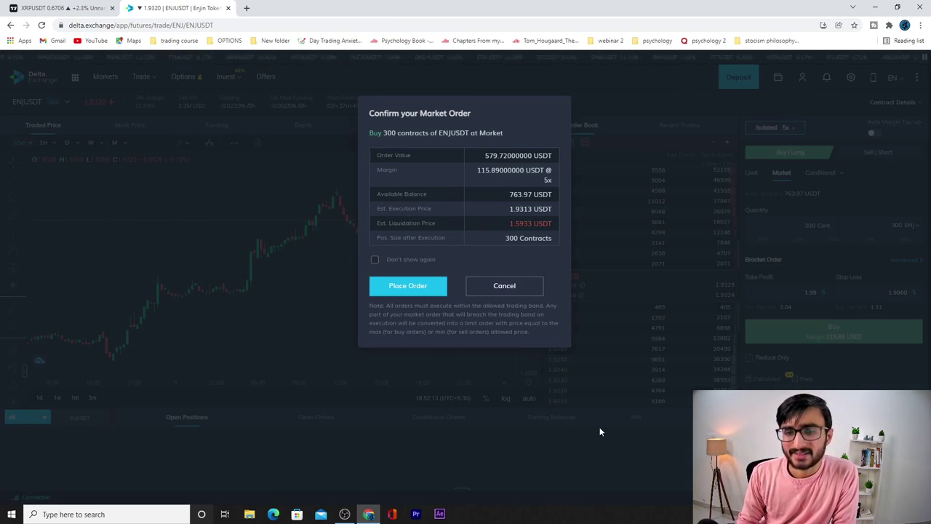
pyautogui.click(375, 260)
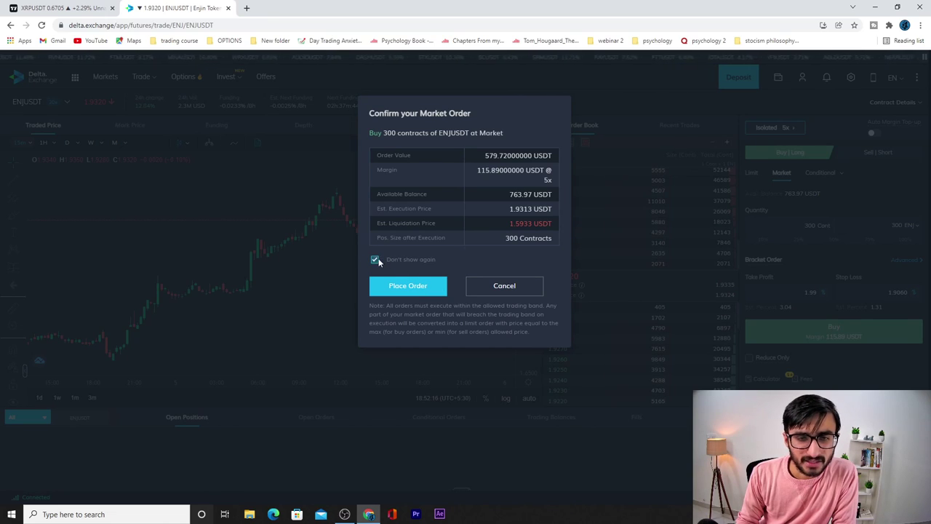
pyautogui.click(429, 286)
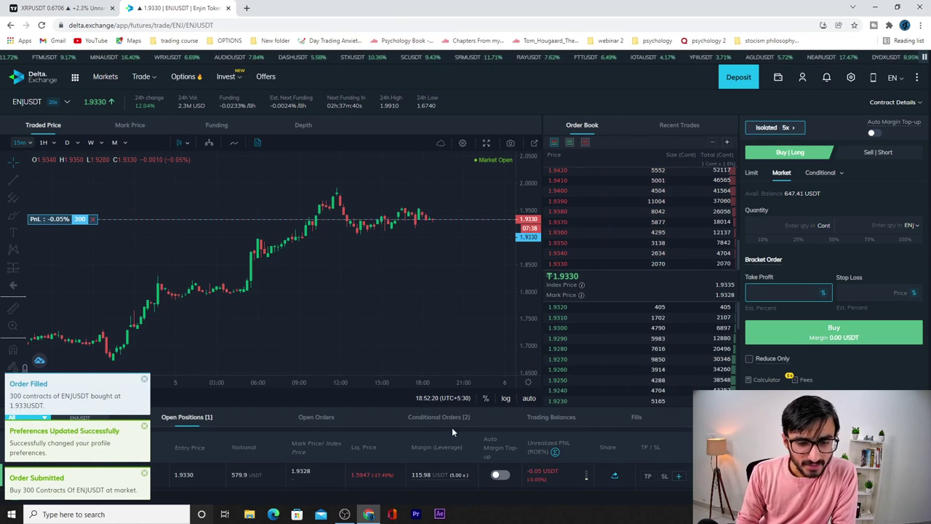
# Review the open ENJUSDT position with its bracket levels and check its Close Position options without closing it
pyautogui.scroll(-3, 522, 397)
pyautogui.scroll(3, 520, 397)
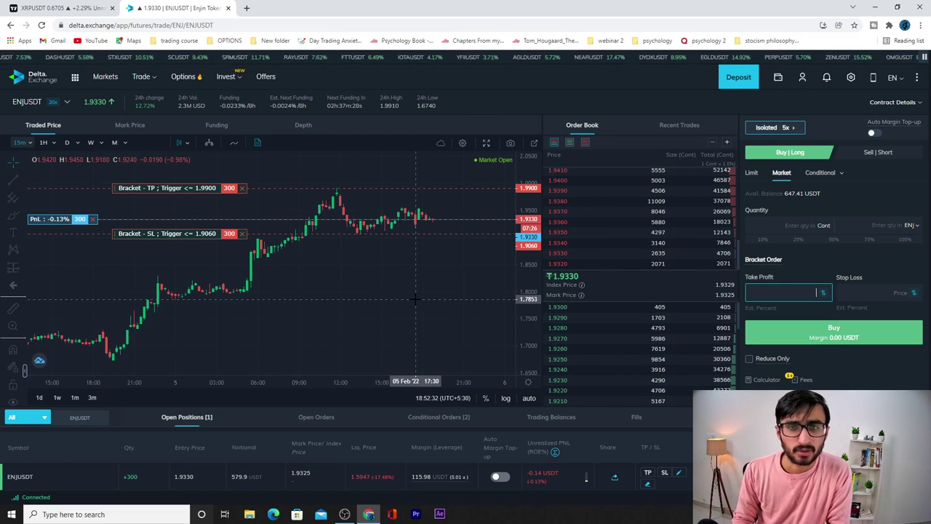
pyautogui.scroll(-3, 424, 429)
pyautogui.scroll(-1, 423, 427)
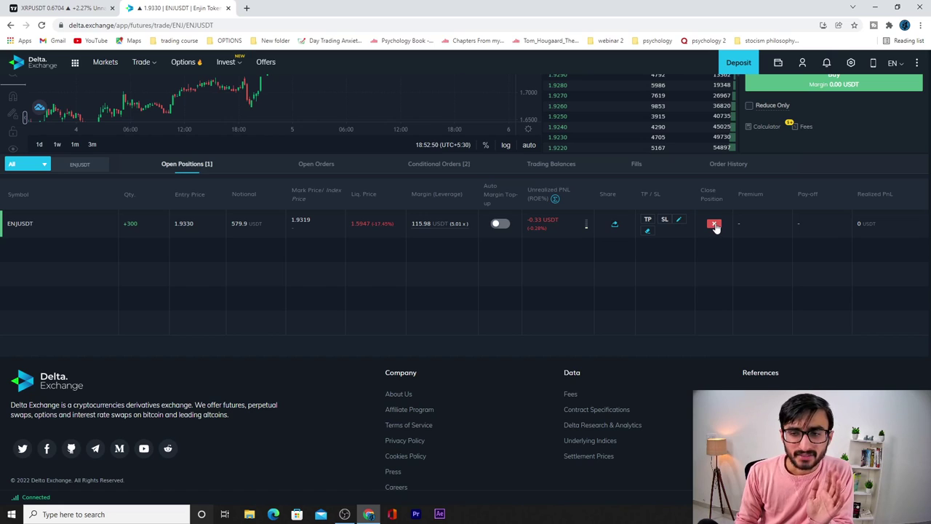
pyautogui.click(715, 224)
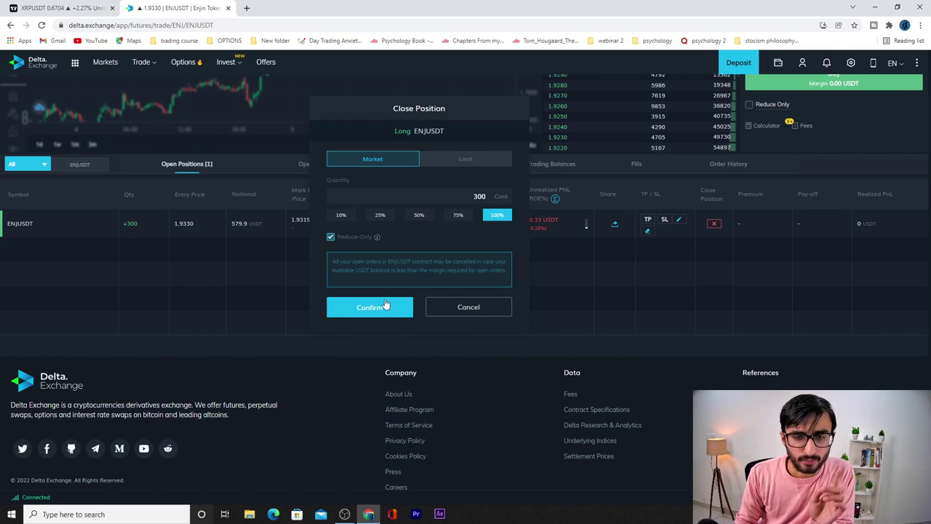
pyautogui.click(460, 308)
# Open the options chain and change its underlying asset to XRP
pyautogui.scroll(3, 513, 323)
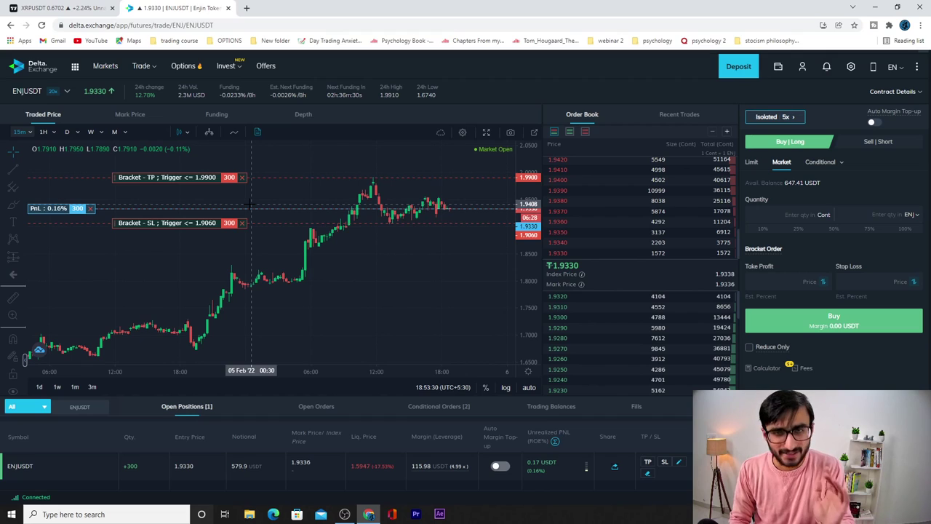
pyautogui.click(186, 66)
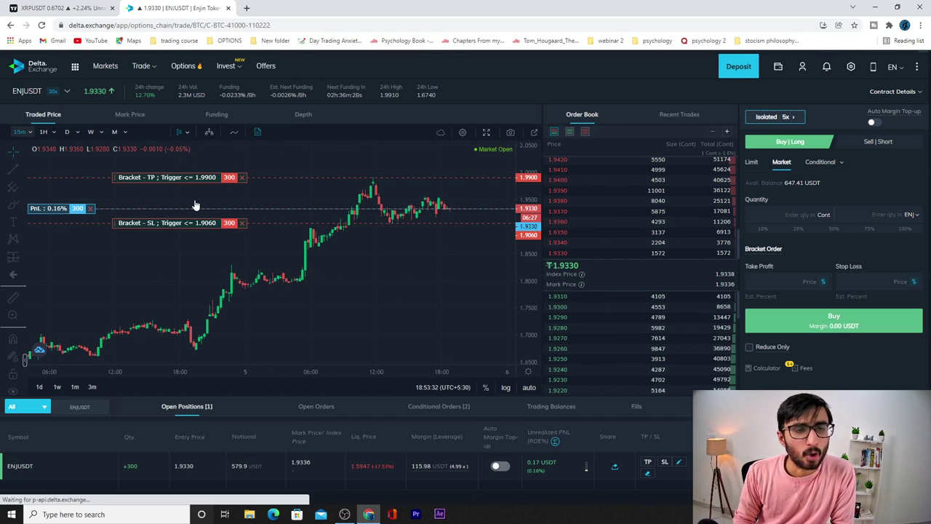
pyautogui.click(93, 103)
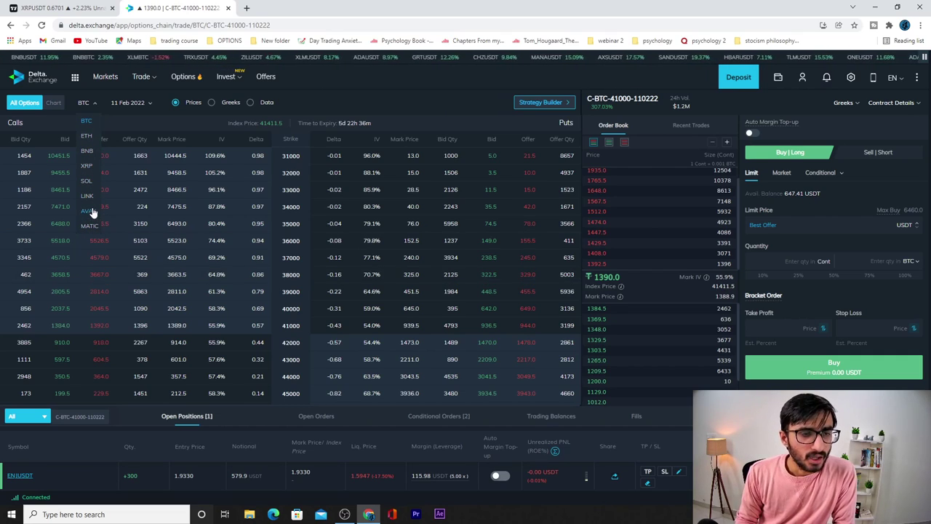
pyautogui.click(87, 167)
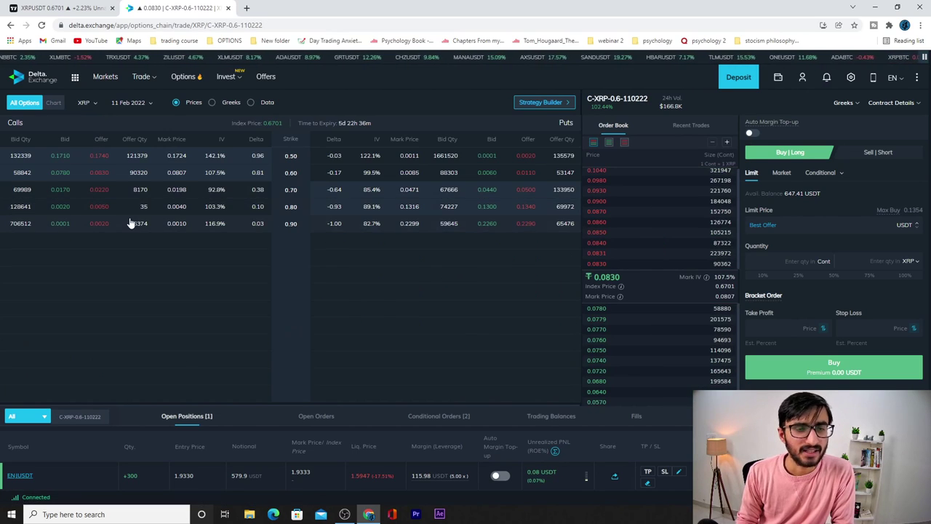
# Switch to TradingView and show the ETHUSD chart at a 15-minute interval
pyautogui.click(61, 8)
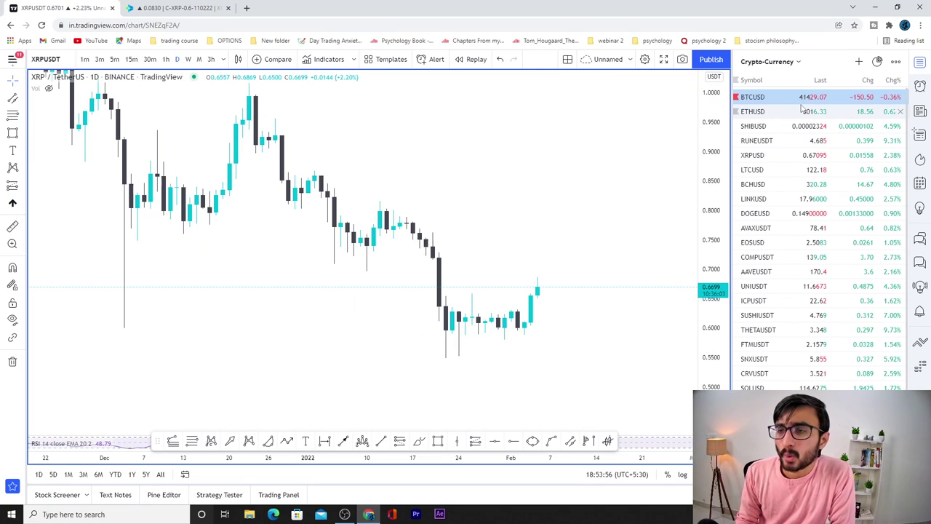
pyautogui.click(753, 111)
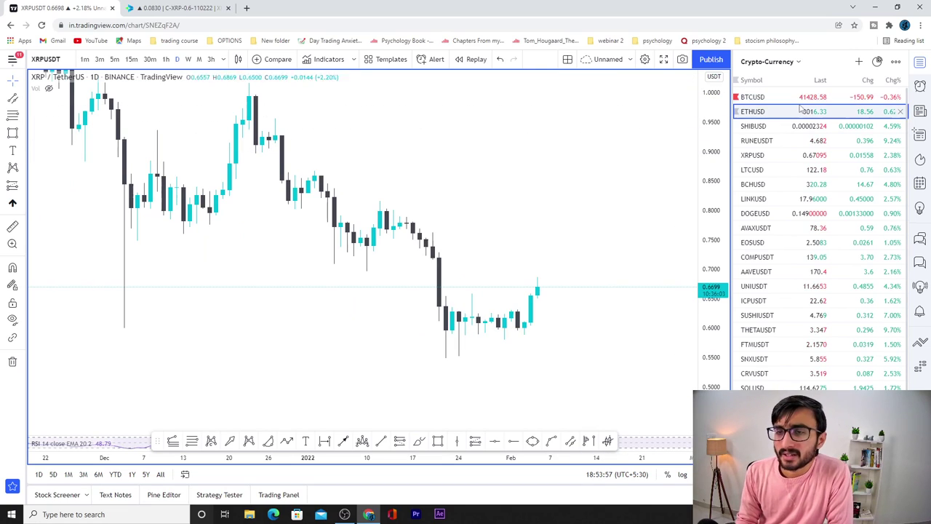
pyautogui.click(131, 59)
pyautogui.rightClick(383, 130)
pyautogui.click(411, 130)
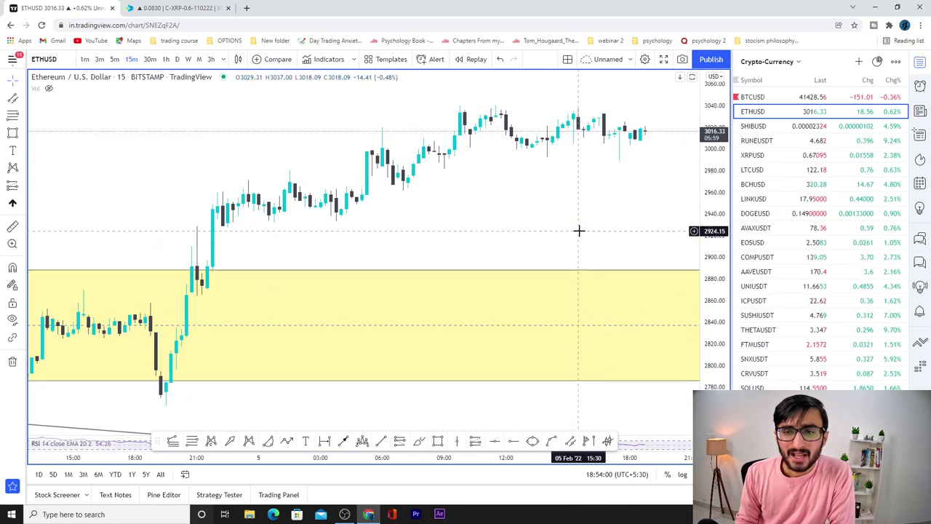
pyautogui.scroll(-3, 619, 221)
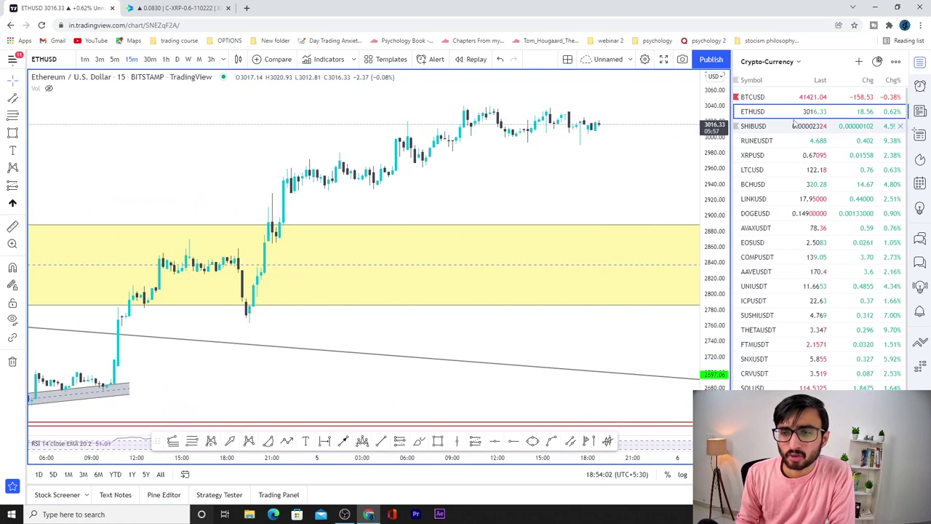
# Look through the 15-minute charts of XRPUSD, SOLUSD, BNBUSD, LINKUSD and AVAXUSDT from the watchlist
pyautogui.click(757, 155)
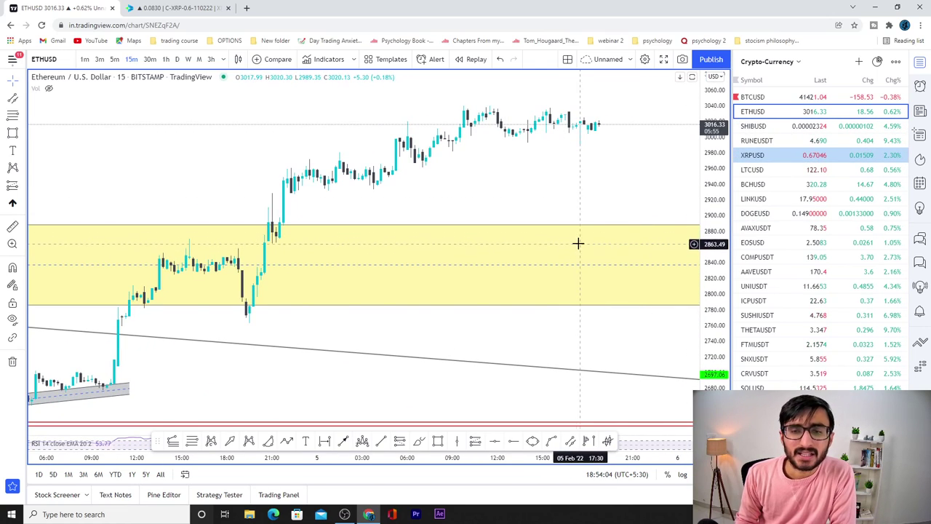
pyautogui.click(756, 155)
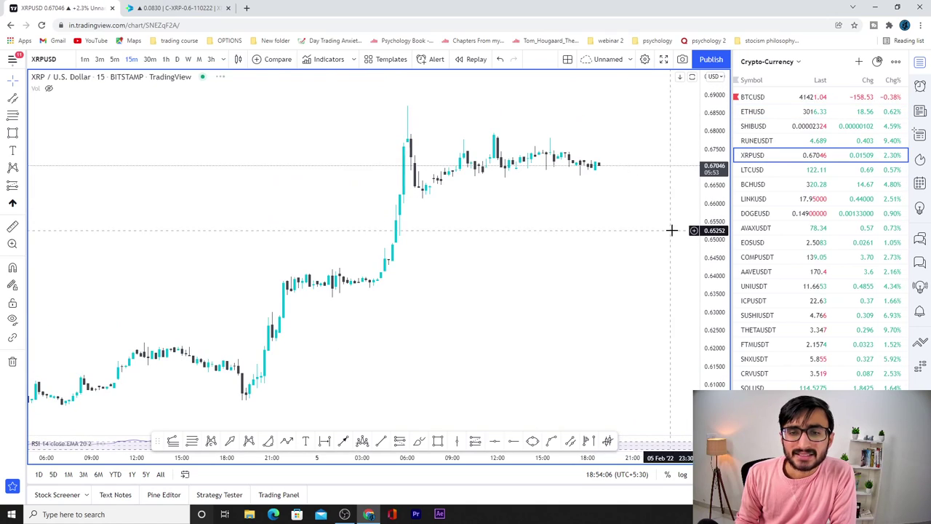
pyautogui.scroll(-1, 842, 318)
pyautogui.scroll(-1, 842, 318)
pyautogui.click(764, 340)
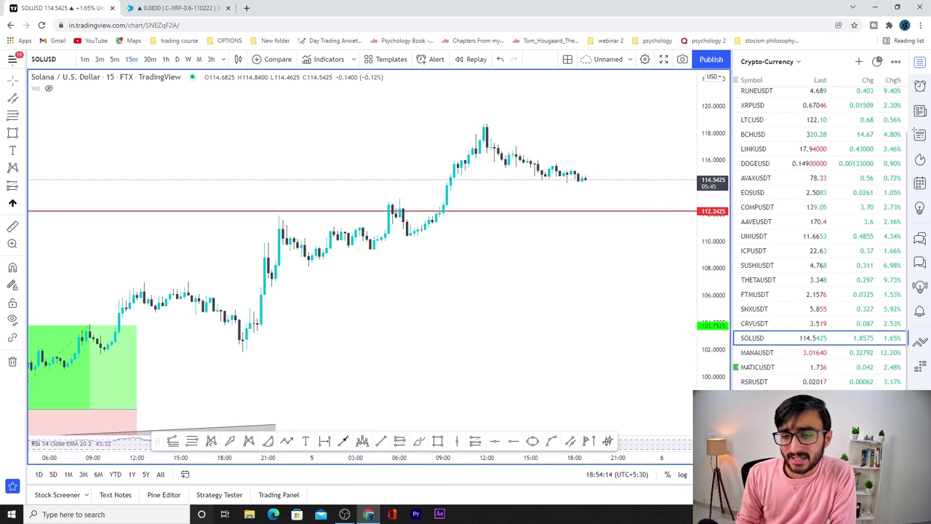
pyautogui.press('Down')
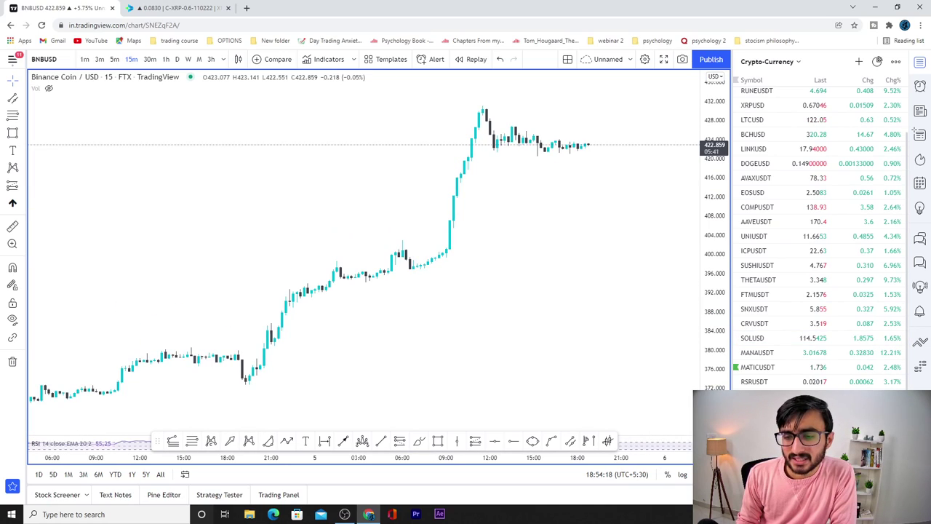
pyautogui.click(787, 149)
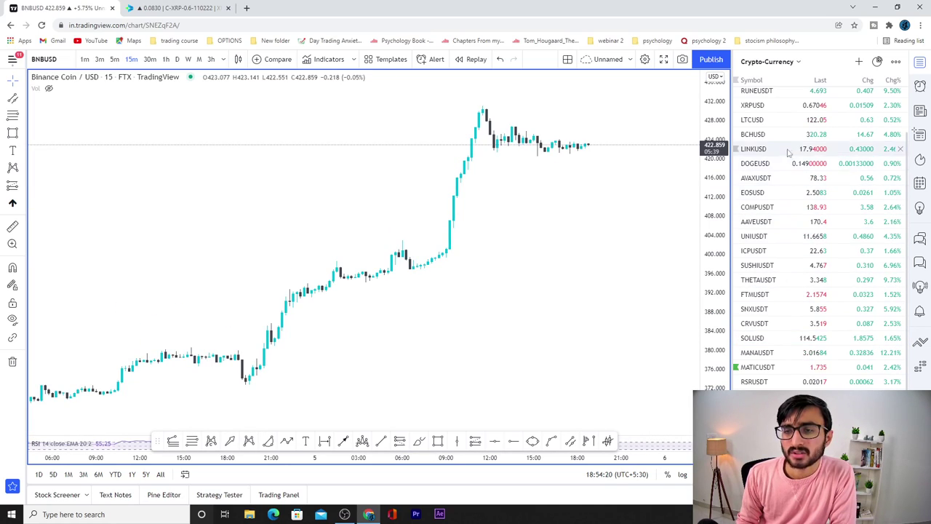
pyautogui.scroll(2, 786, 164)
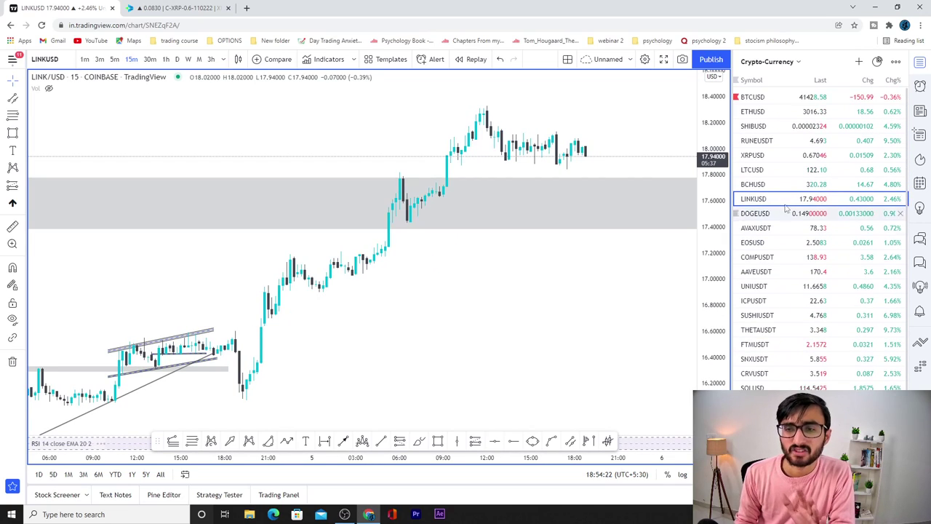
pyautogui.click(777, 229)
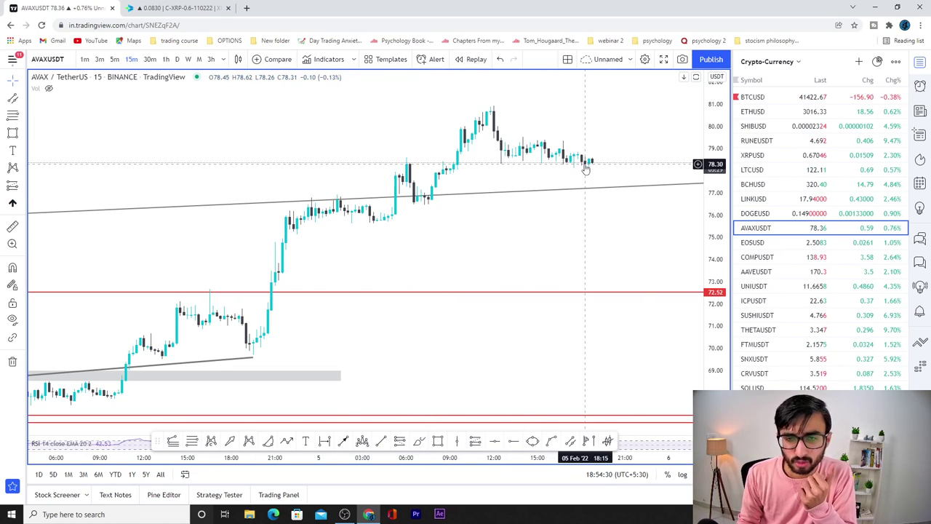
# Switch back to Delta Exchange and change the options chain's underlying asset to AVAX
pyautogui.click(180, 7)
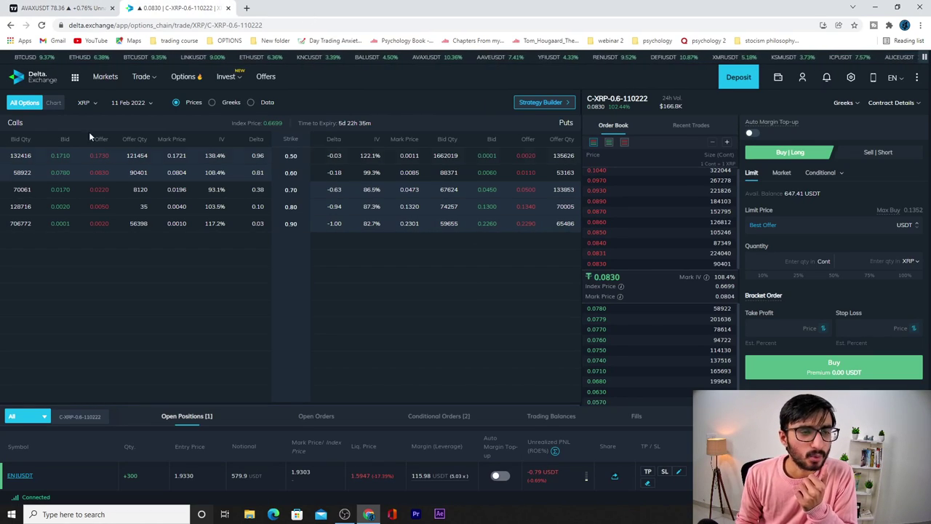
pyautogui.click(87, 102)
pyautogui.click(85, 216)
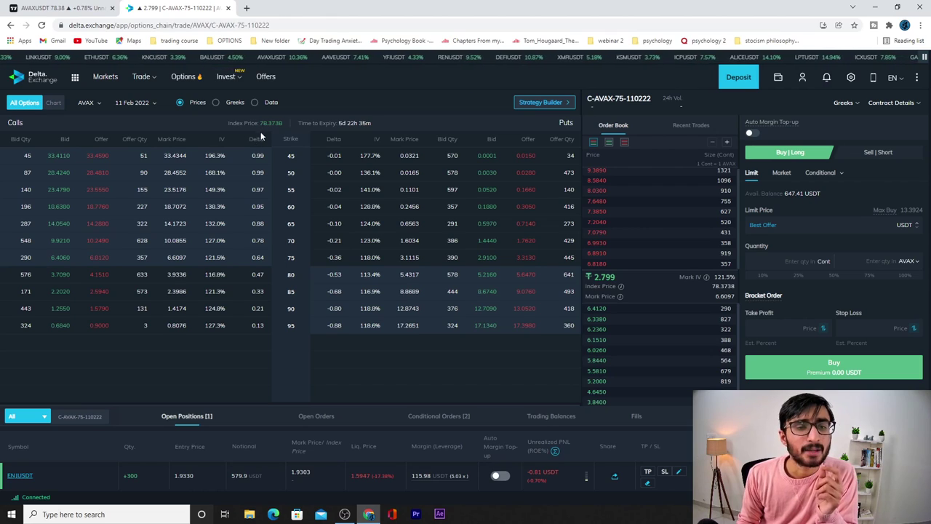
# Select the AVAX 80-strike call expiring 11 Feb 2022 and set up a market buy order with 50% quantity
pyautogui.moveTo(258, 122); pyautogui.dragTo(294, 121)
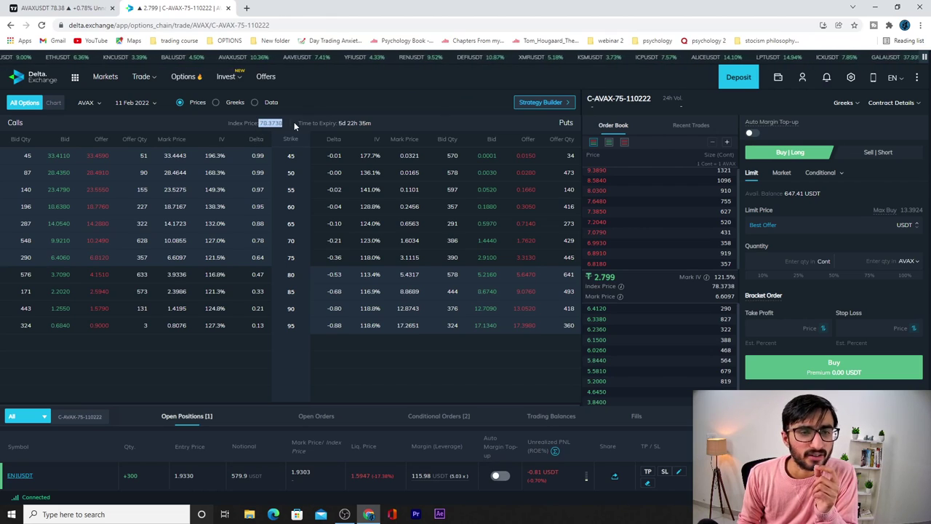
pyautogui.click(156, 105)
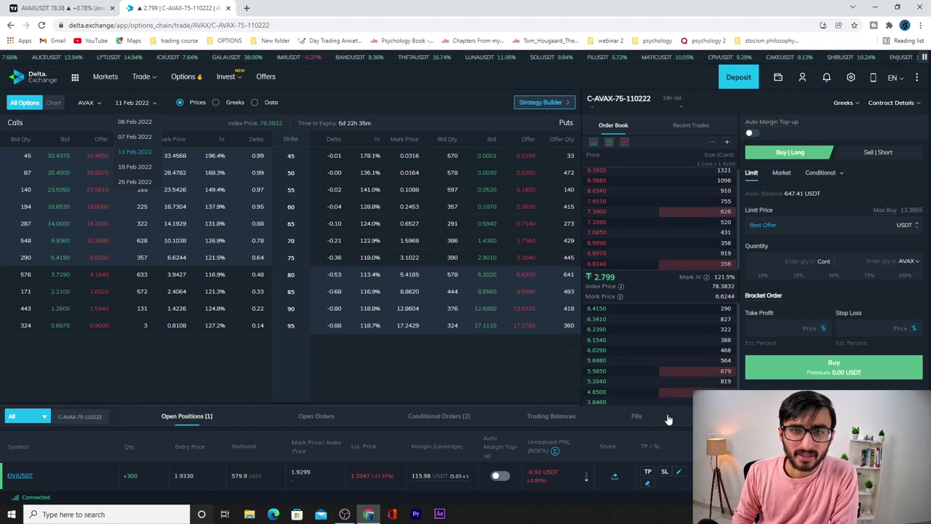
pyautogui.click(139, 152)
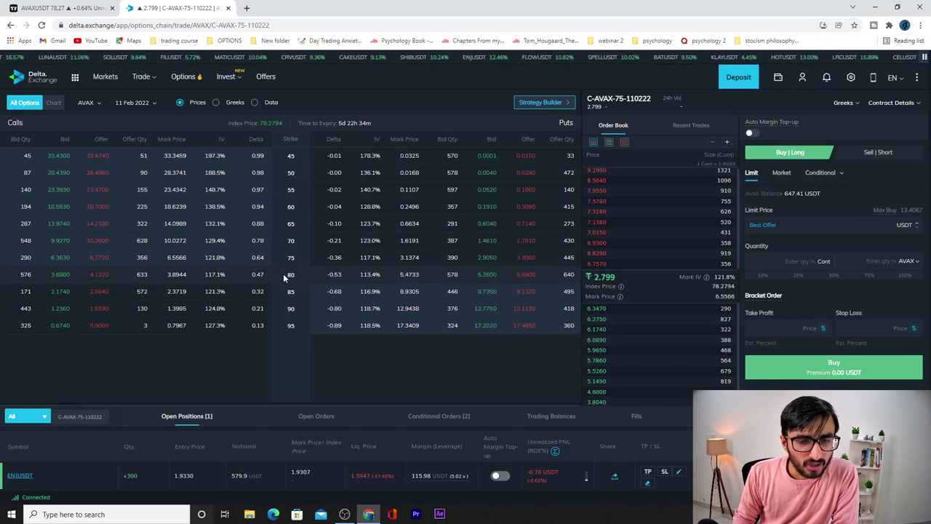
pyautogui.click(180, 279)
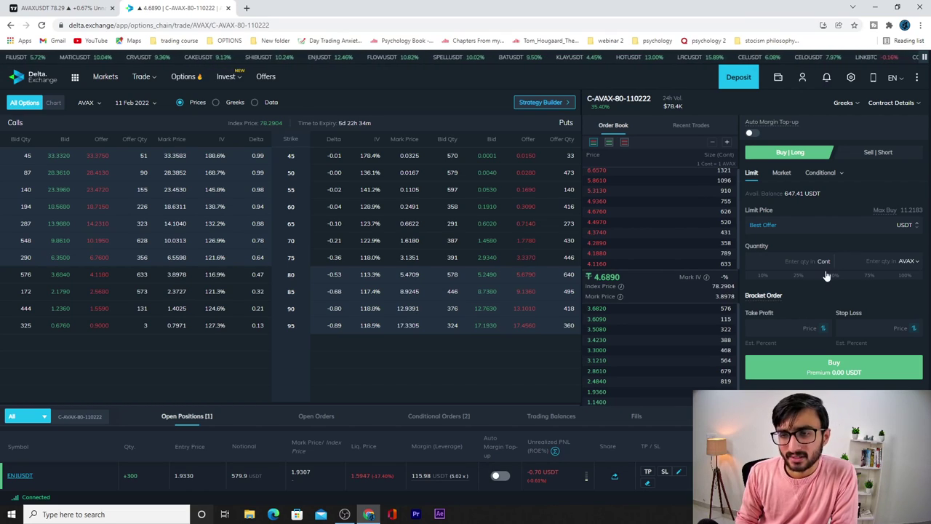
pyautogui.click(780, 173)
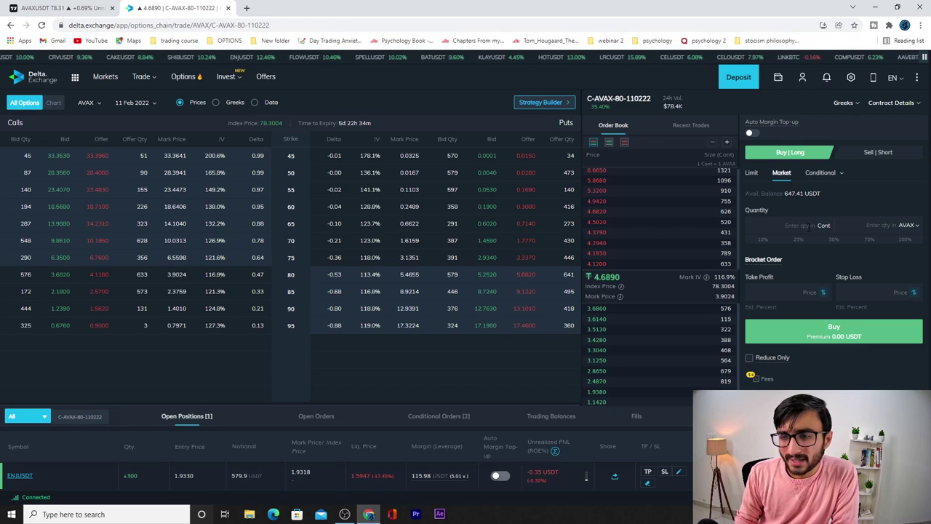
pyautogui.click(834, 245)
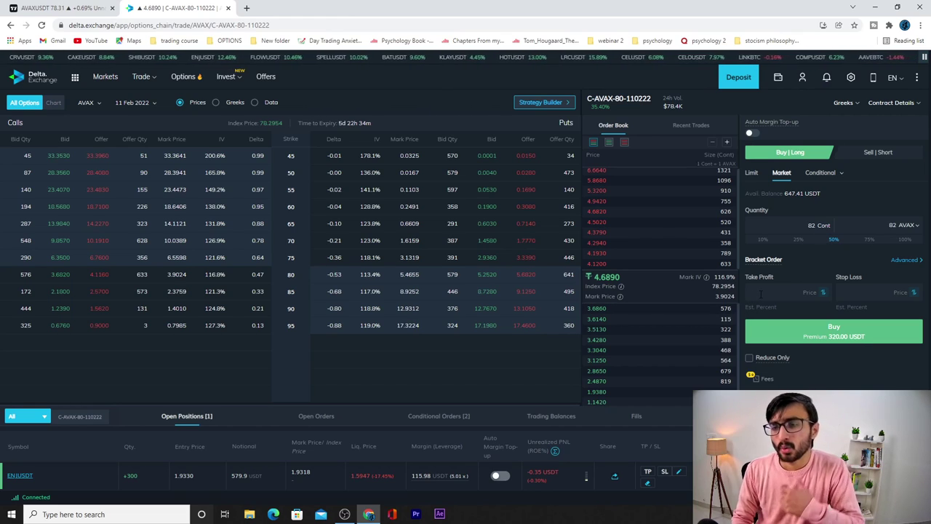
# Review the contract details of the AVAX 80-strike call, including its contract size, strike price and leverage limit
pyautogui.click(893, 106)
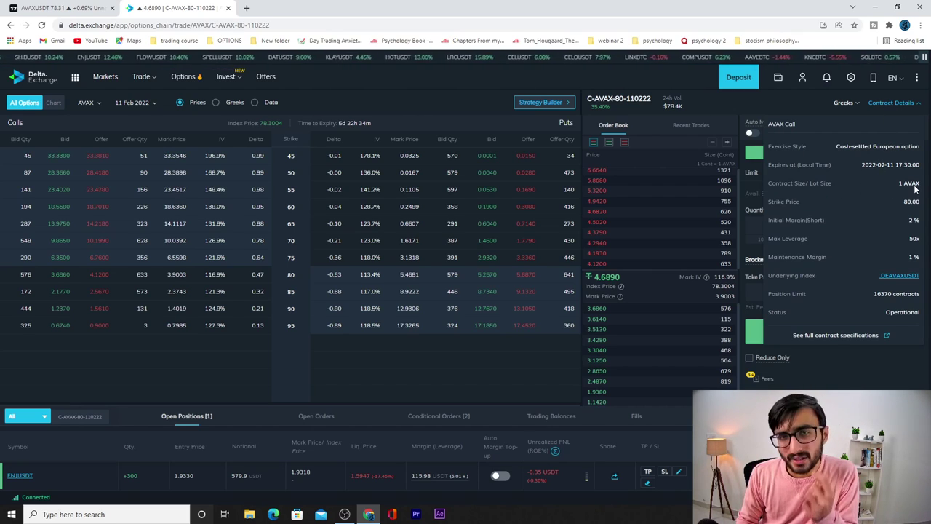
pyautogui.click(904, 108)
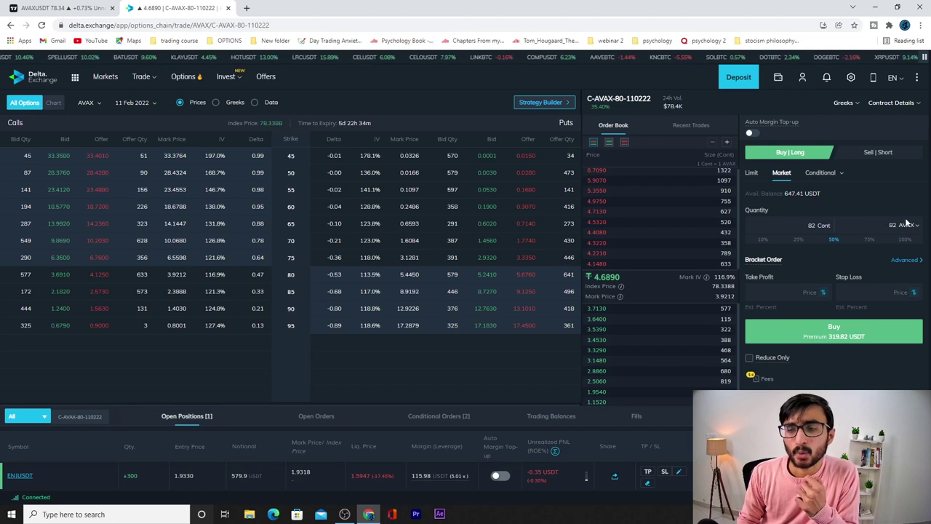
pyautogui.click(873, 293)
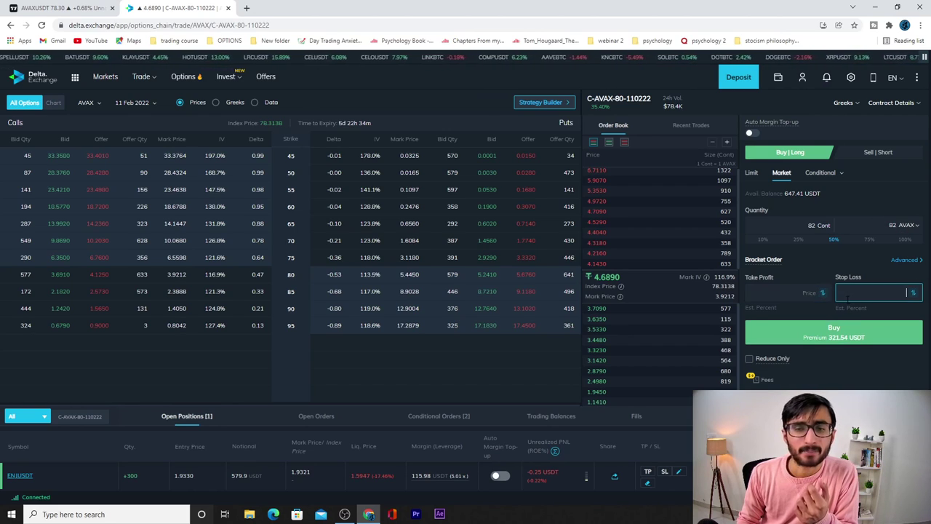
pyautogui.click(178, 280)
pyautogui.rightClick(178, 280)
pyautogui.press('Escape')
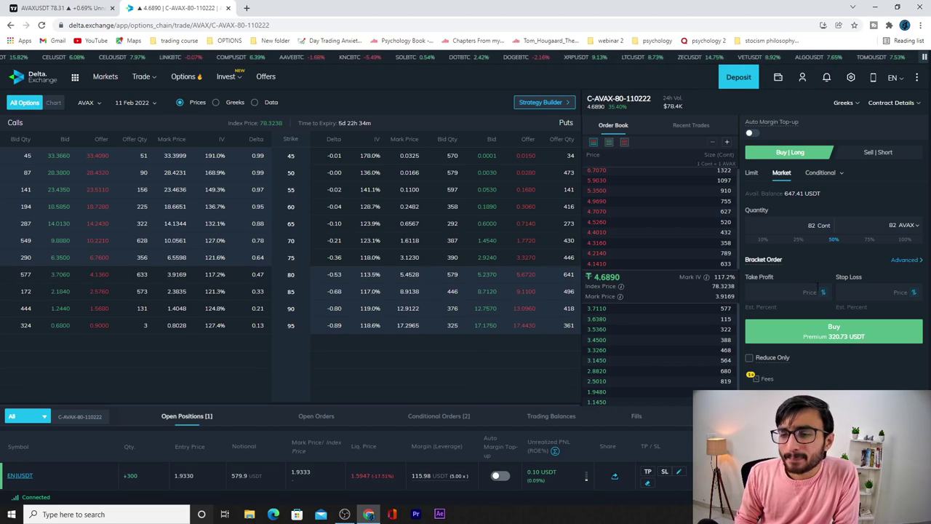
# Buy 20 contracts of C-AVAX-80-110222 at market and check the resulting entry in the open positions
pyautogui.click(813, 226)
pyautogui.press('BackSpace')
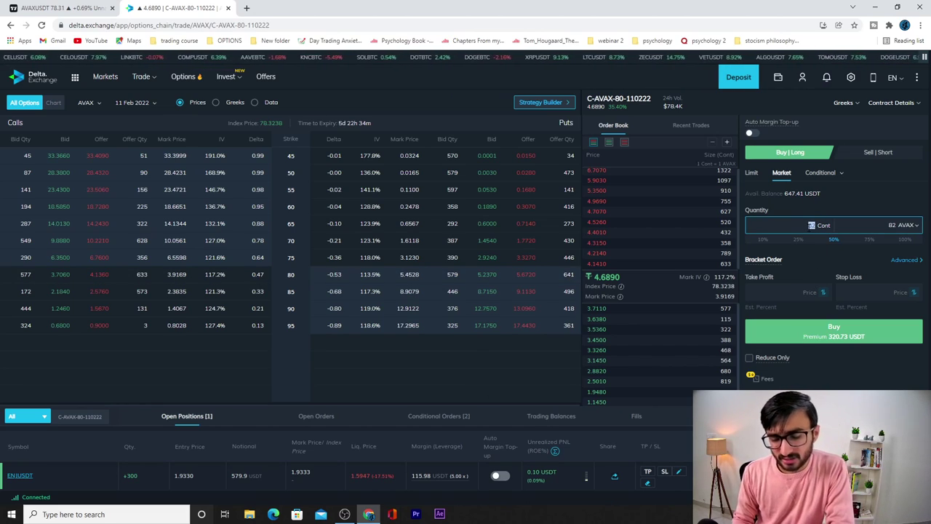
pyautogui.write('0')
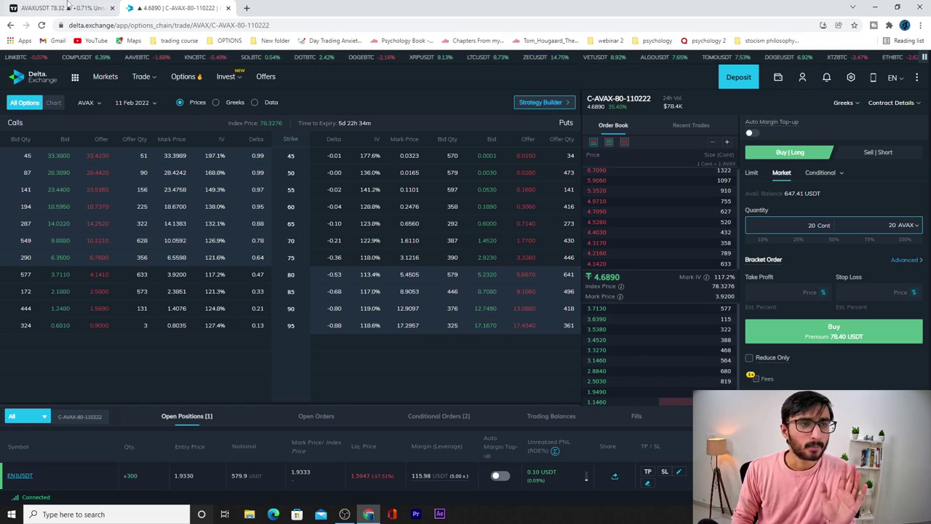
pyautogui.hotkey('ctrl', 'Tab')
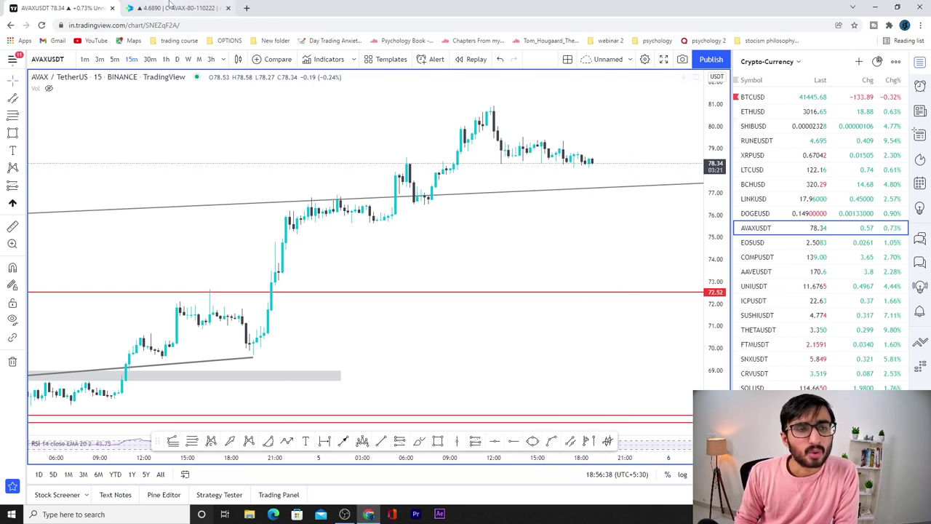
pyautogui.hotkey('ctrl', 'Tab')
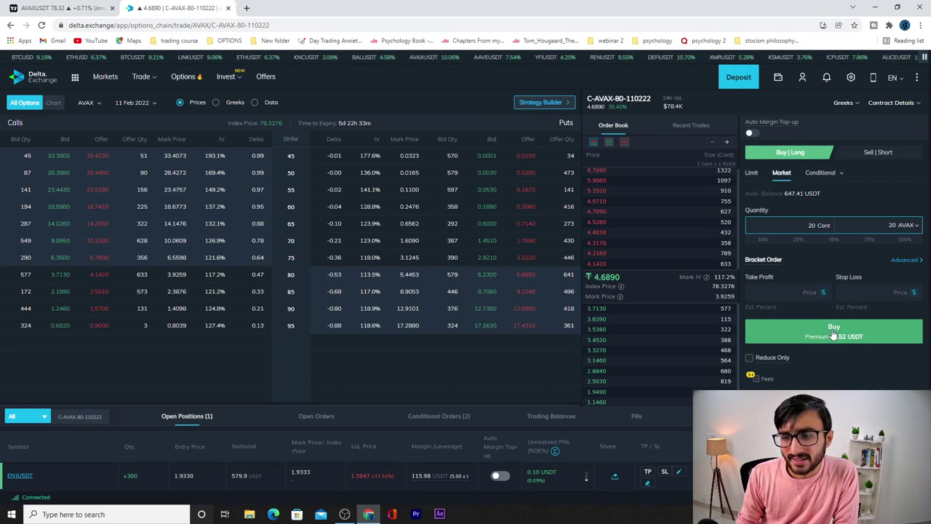
pyautogui.click(834, 331)
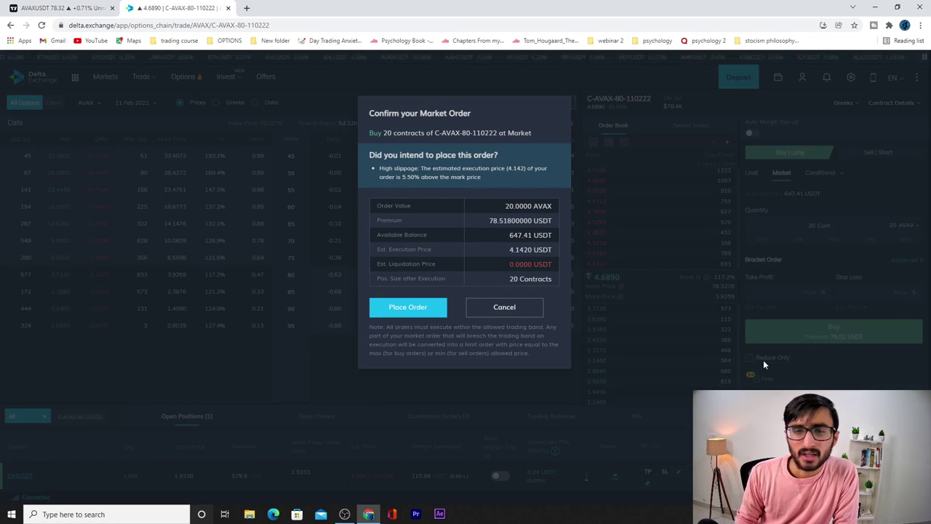
pyautogui.click(409, 307)
pyautogui.scroll(-2, 387, 393)
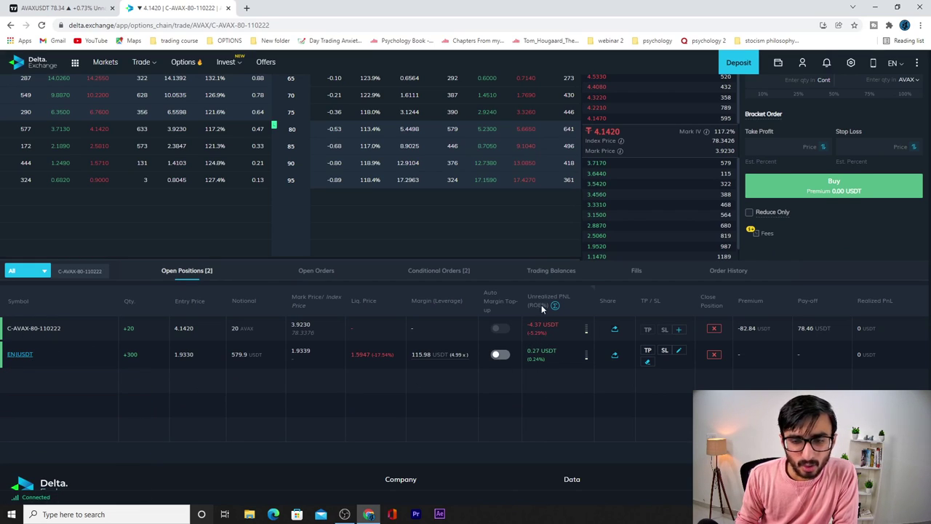
pyautogui.scroll(2, 552, 364)
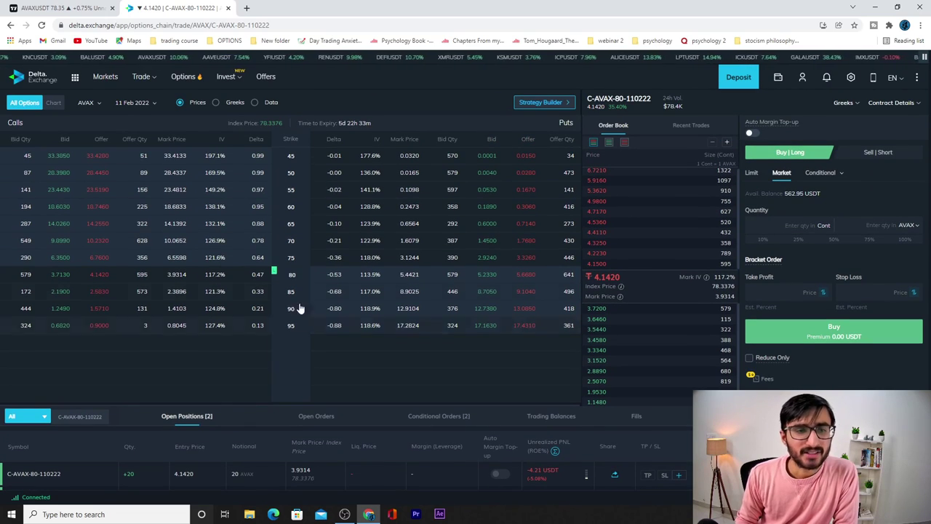
# Change the options chain's underlying asset to SOL and switch to TradingView to view the 15-minute SOLUSD chart
pyautogui.click(96, 104)
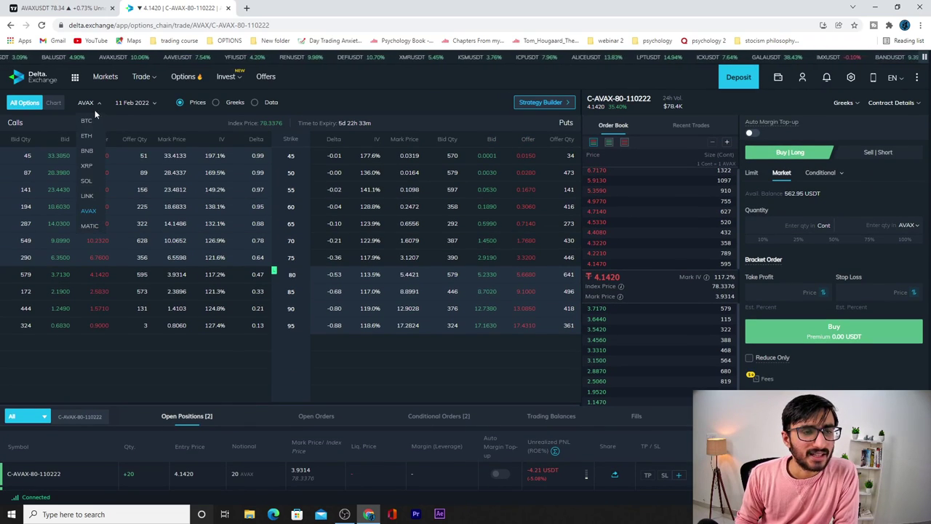
pyautogui.click(88, 182)
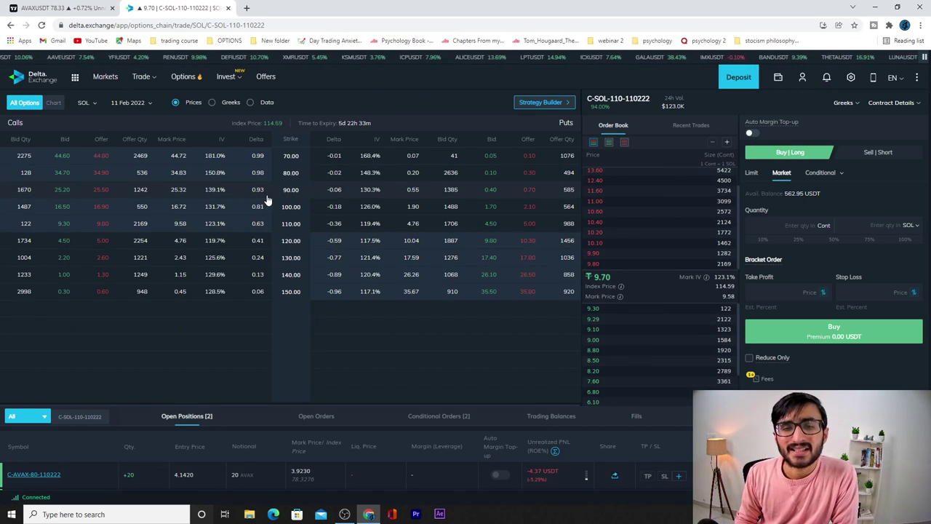
pyautogui.click(97, 7)
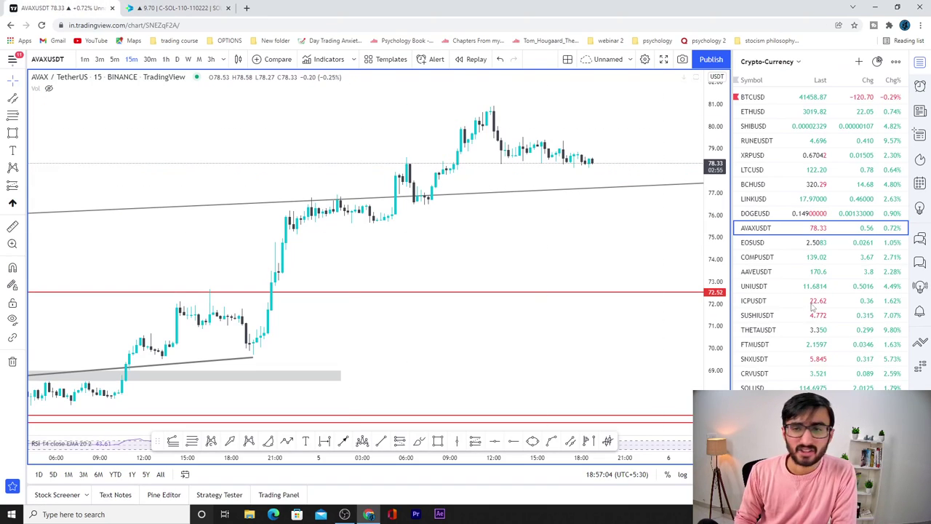
pyautogui.scroll(-2, 786, 291)
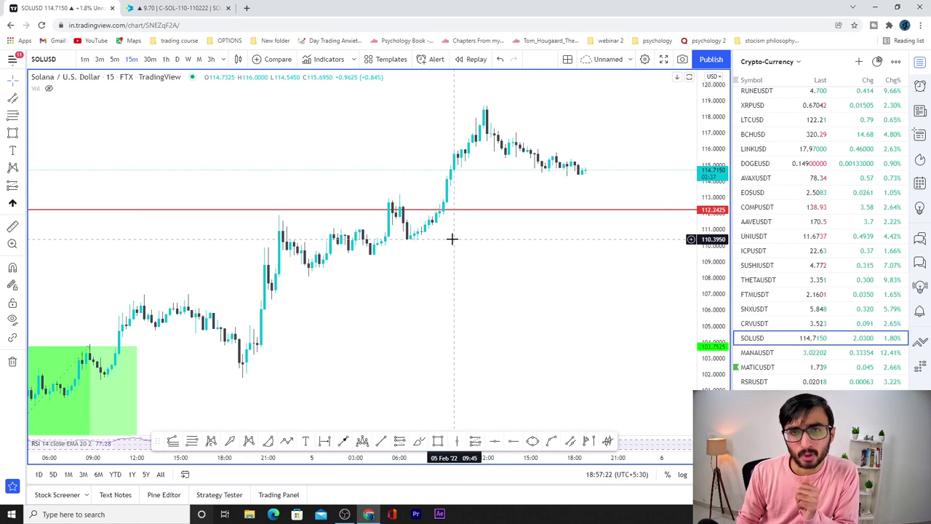
# Switch back to Delta Exchange and set up a market sell order for 10 contracts of the SOL 110-strike put
pyautogui.click(194, 6)
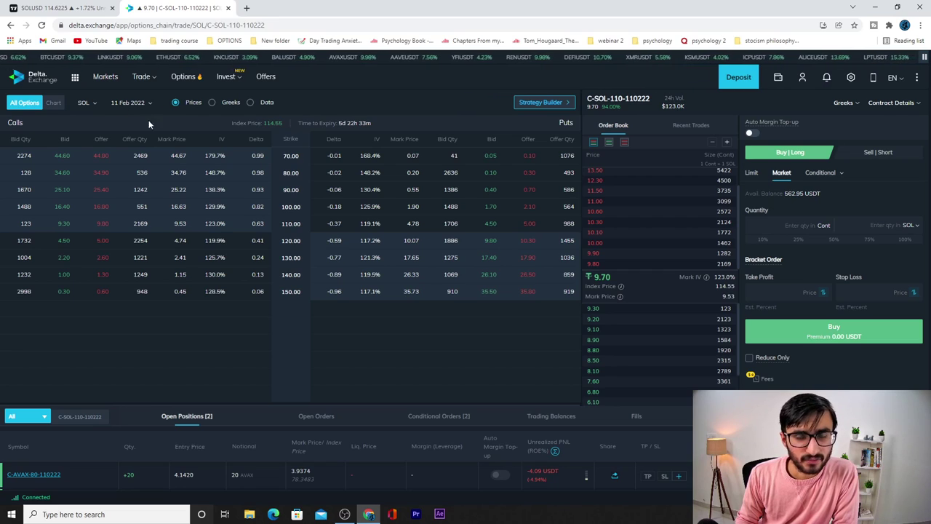
pyautogui.click(413, 225)
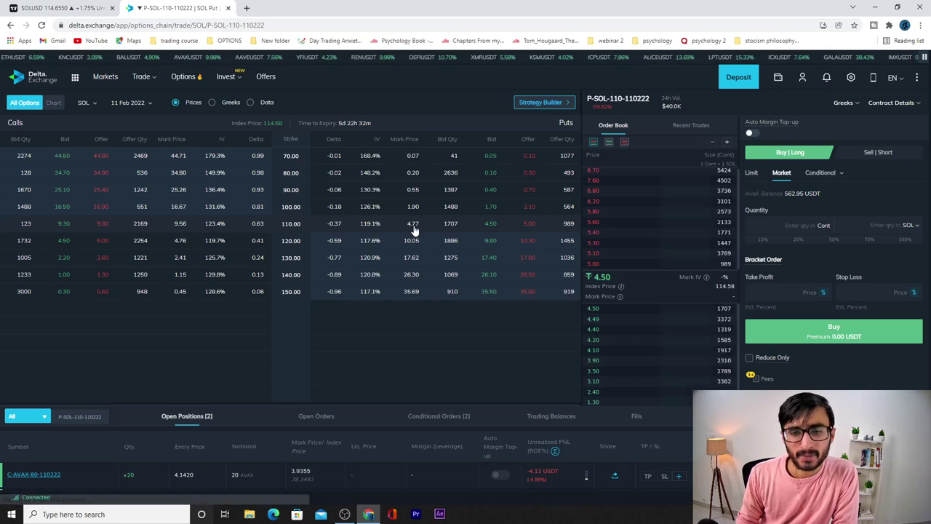
pyautogui.click(870, 154)
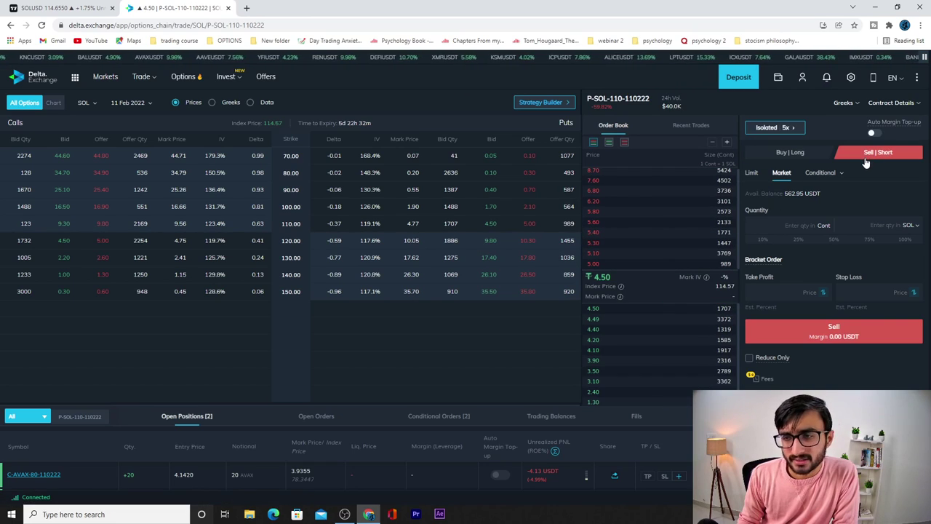
pyautogui.click(807, 225)
pyautogui.write('10')
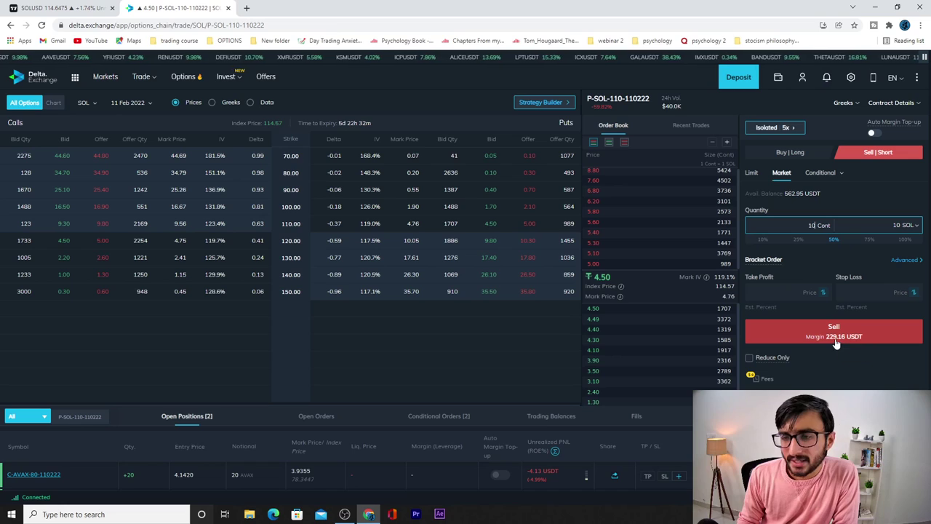
# Set the SOL put order's leverage to 25x and return it to 5x
pyautogui.click(785, 128)
pyautogui.click(511, 170)
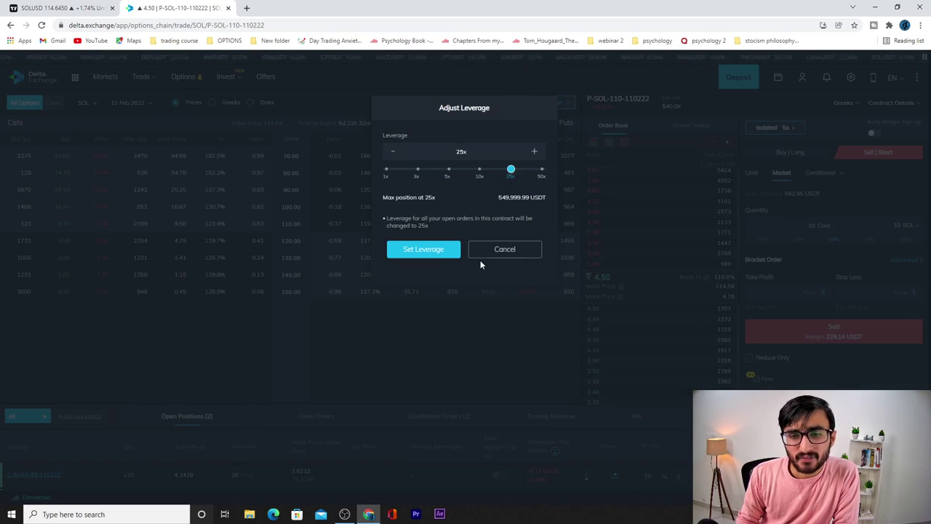
pyautogui.click(445, 251)
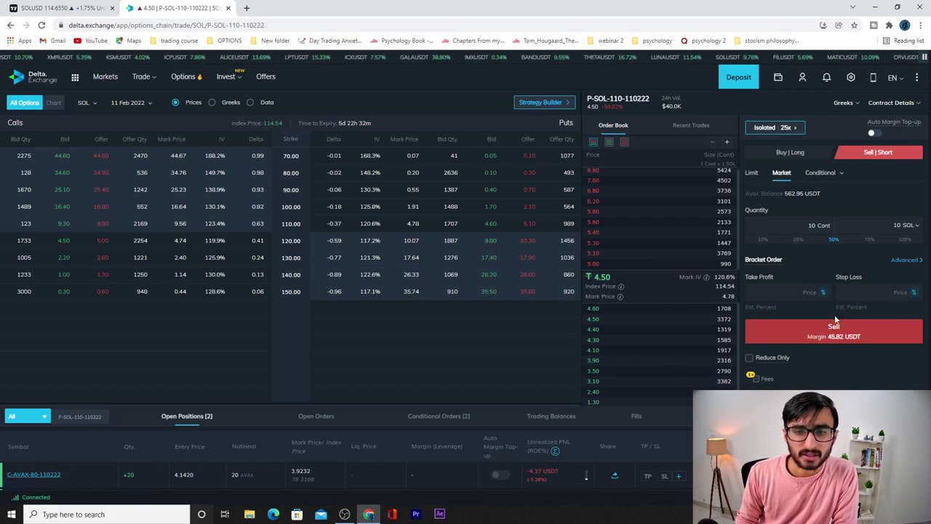
pyautogui.click(779, 128)
pyautogui.click(447, 169)
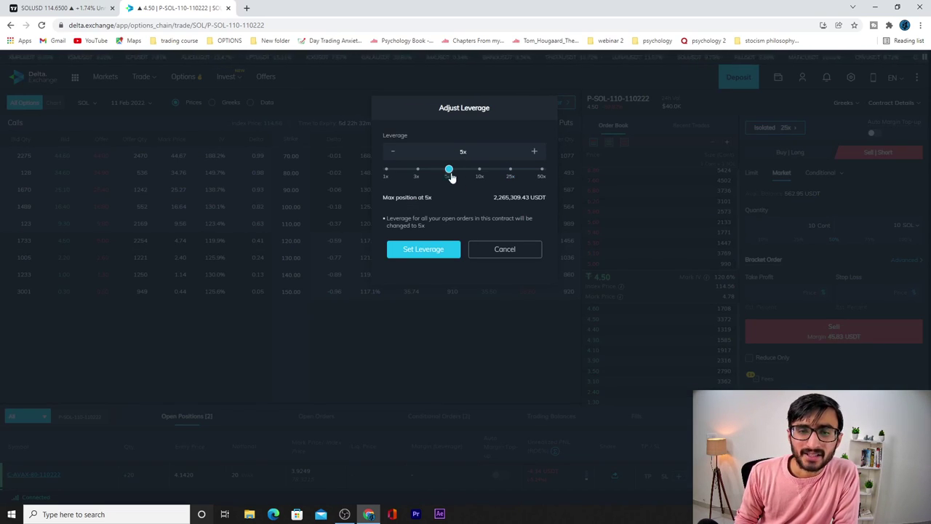
pyautogui.click(440, 250)
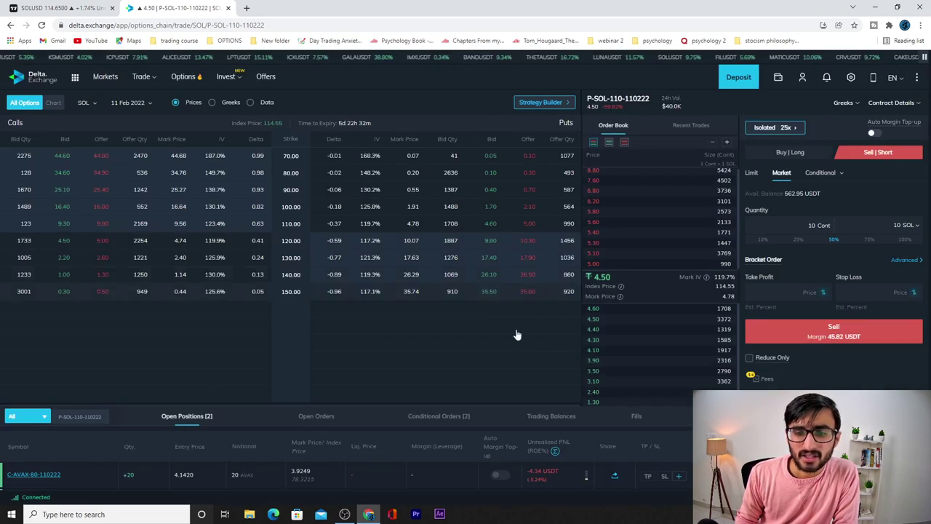
# Place the market sell order for the SOL 110-strike put and check it in the open positions
pyautogui.click(809, 338)
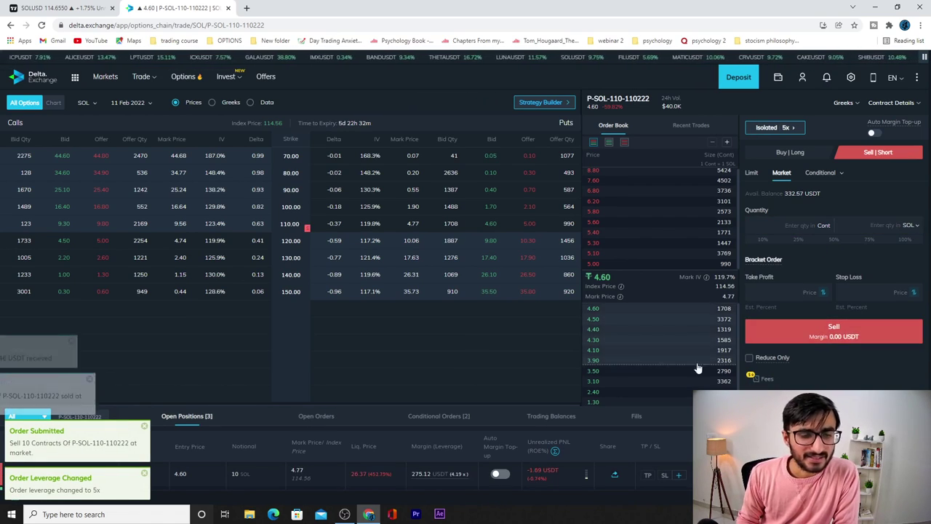
pyautogui.scroll(-3, 505, 325)
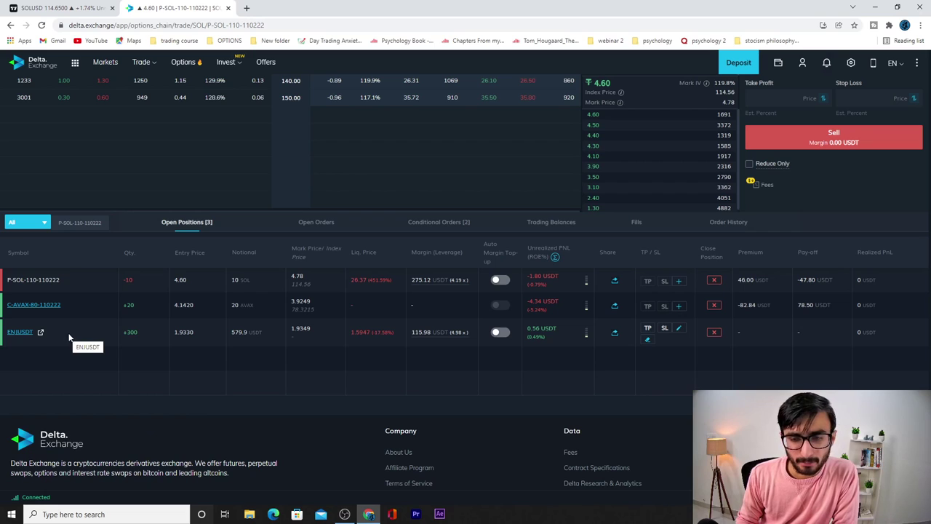
pyautogui.scroll(4, 345, 410)
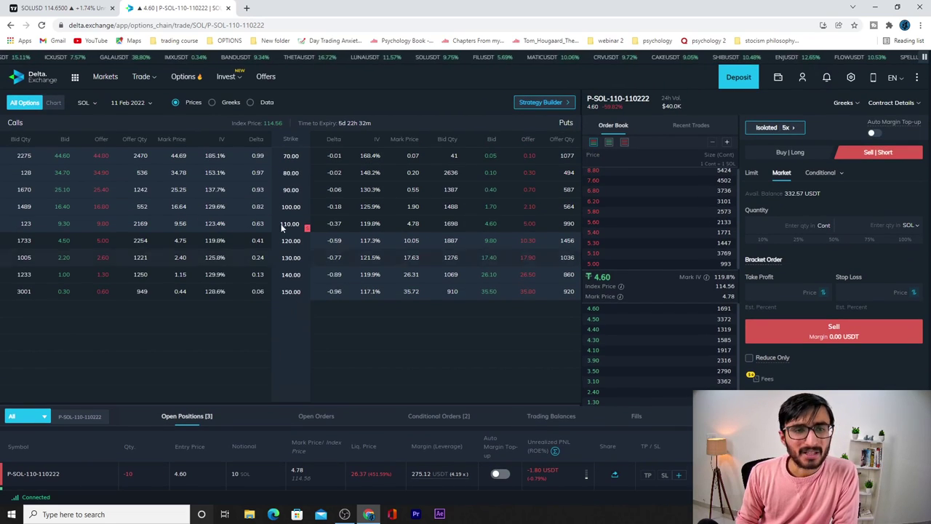
# Check the SOLUSD chart on TradingView, switch back to Delta Exchange and open its Robo Strategies page
pyautogui.click(58, 8)
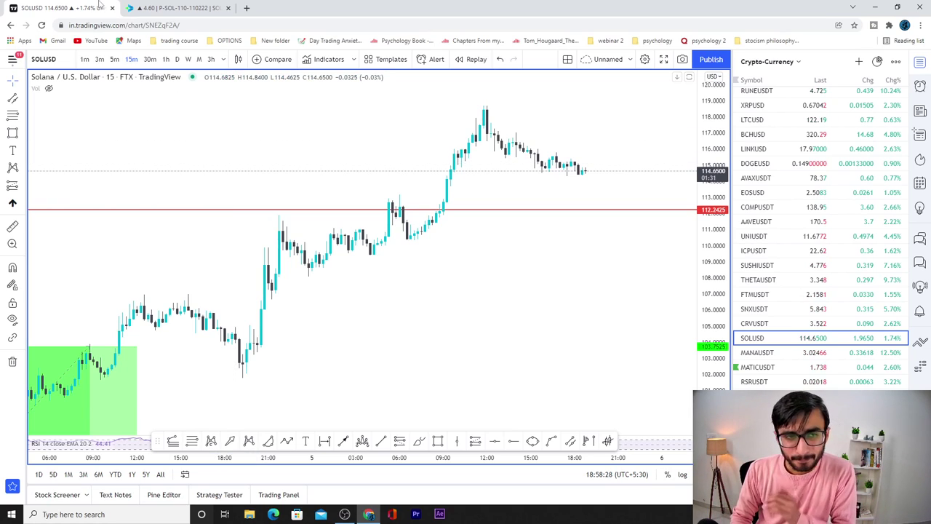
pyautogui.click(175, 8)
pyautogui.moveTo(228, 78)
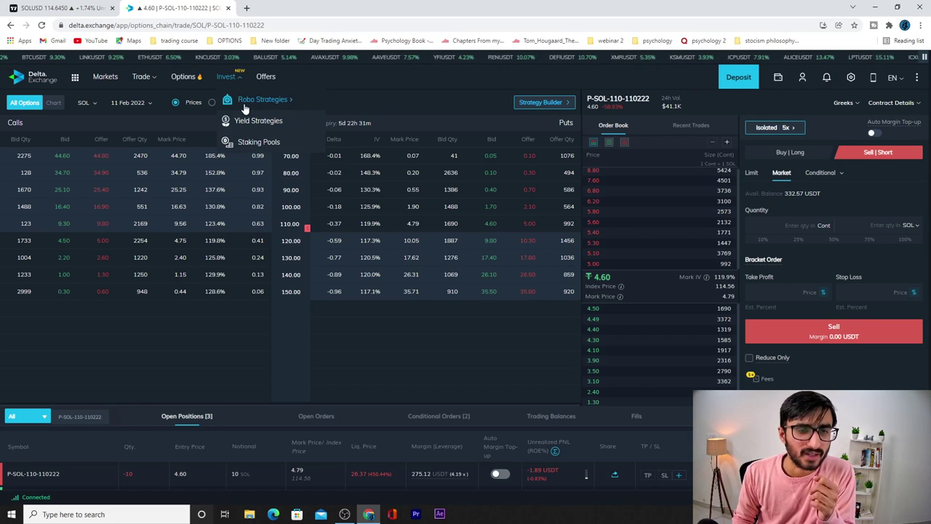
pyautogui.rightClick(274, 104)
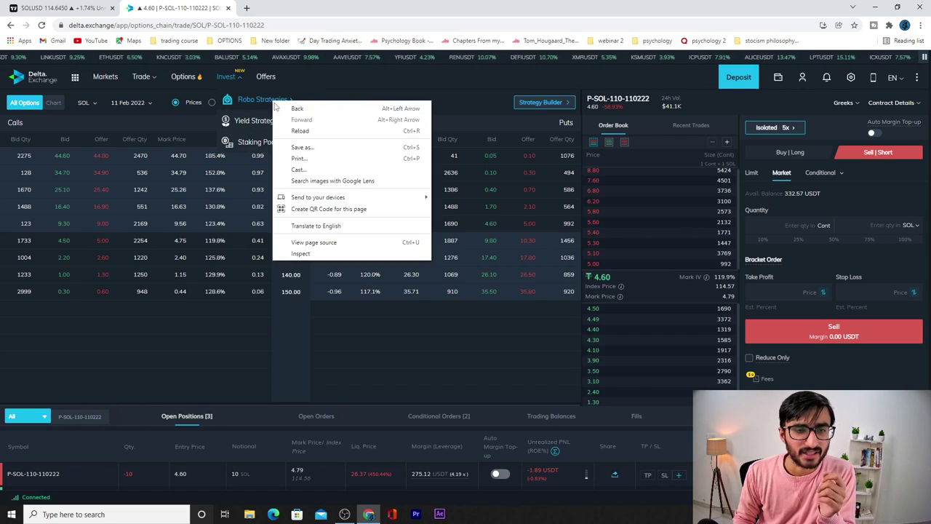
pyautogui.click(264, 99)
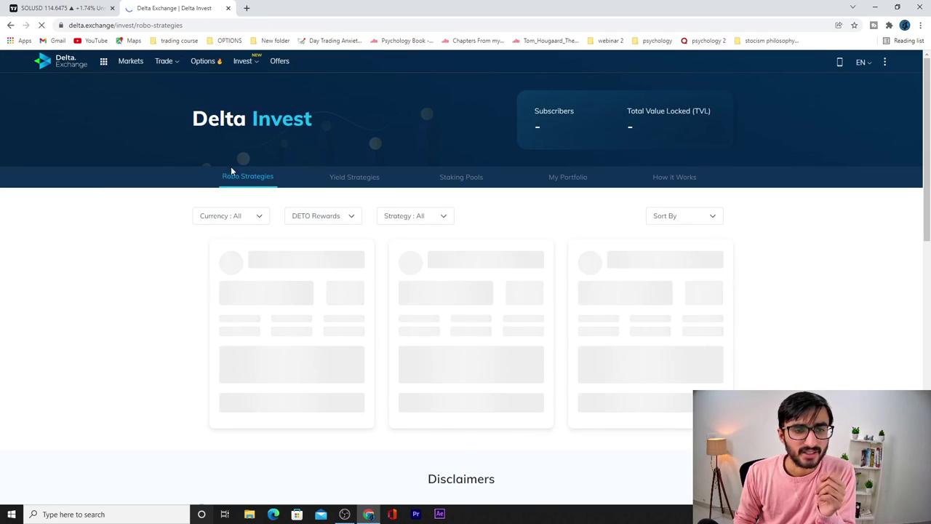
# Look through the robo strategies and examine the subscribers and return periods of Top 20 Momentum
pyautogui.scroll(-3, 207, 218)
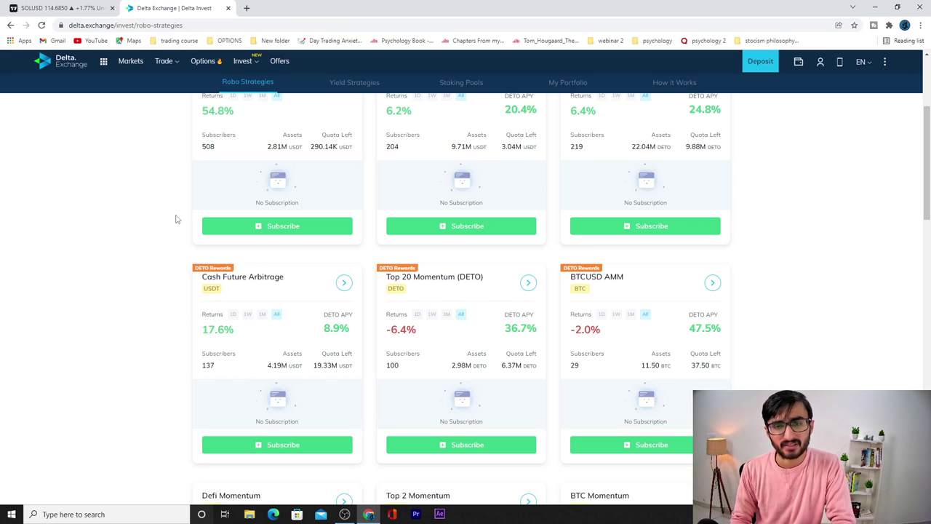
pyautogui.scroll(2, 175, 219)
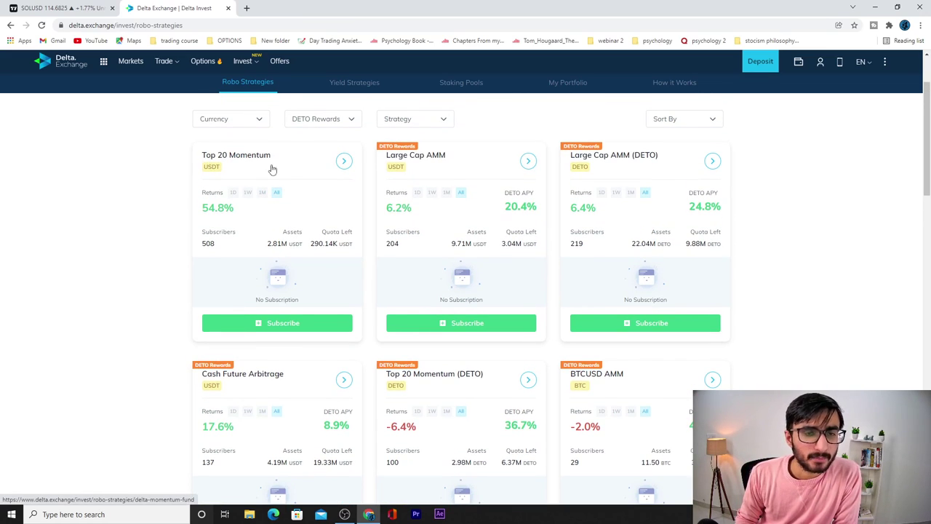
pyautogui.doubleClick(209, 244)
pyautogui.click(200, 226)
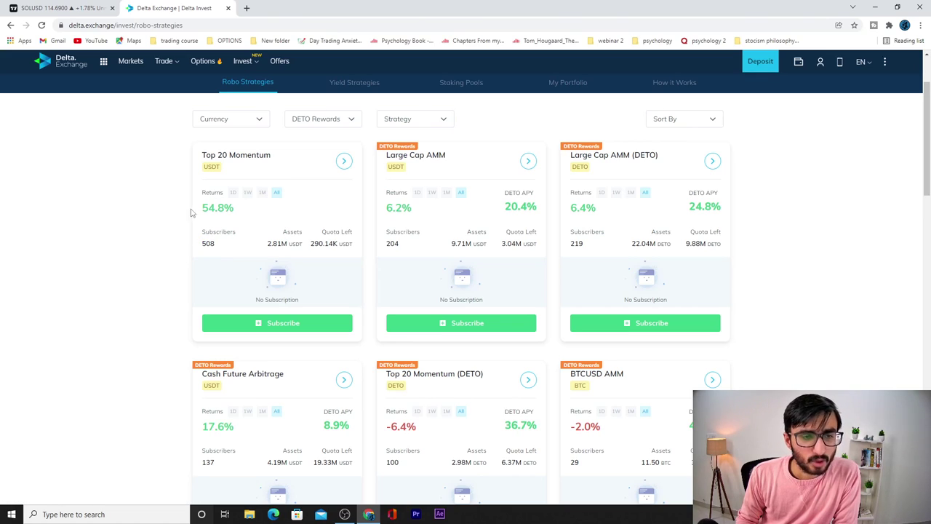
pyautogui.moveTo(202, 211); pyautogui.dragTo(229, 208)
pyautogui.click(229, 208)
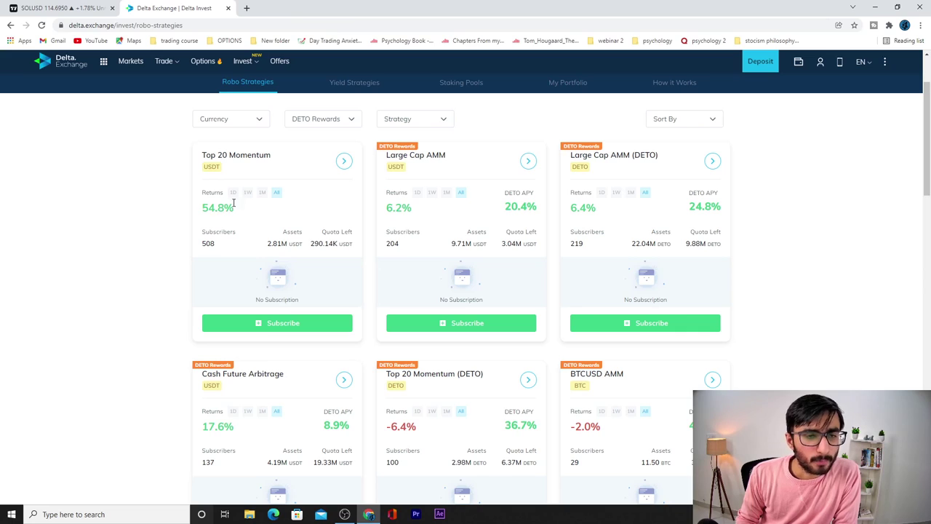
pyautogui.click(249, 194)
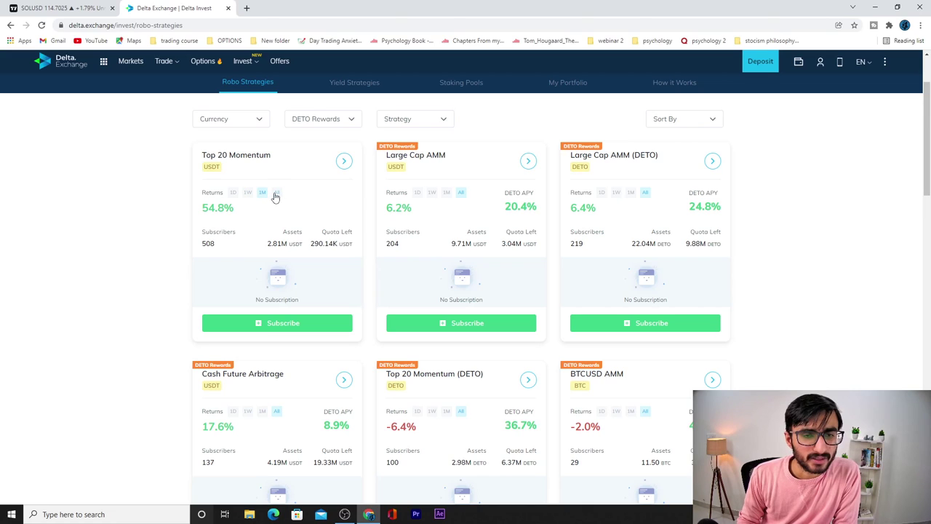
# Open the Top 20 Momentum strategy's details, review its key metrics, chart and description, and return to the strategy list
pyautogui.click(345, 162)
pyautogui.scroll(-5, 245, 231)
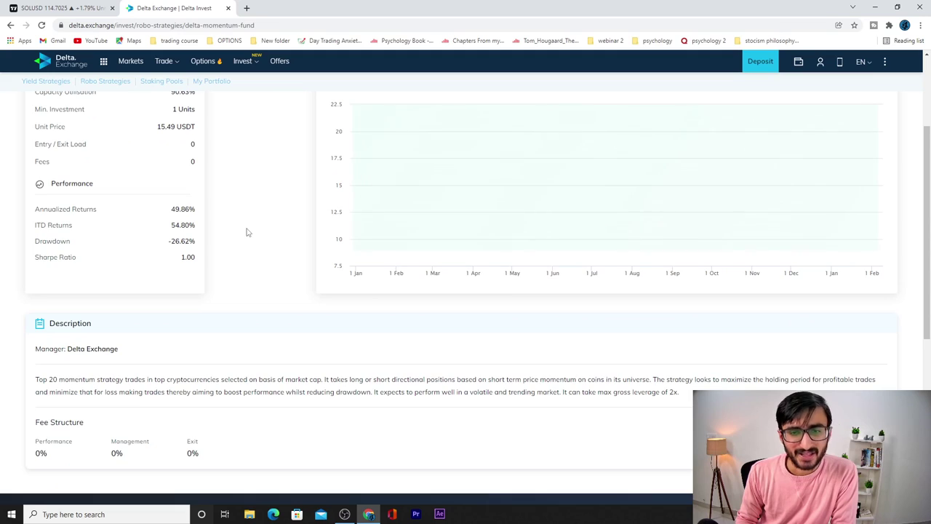
pyautogui.scroll(5, 245, 197)
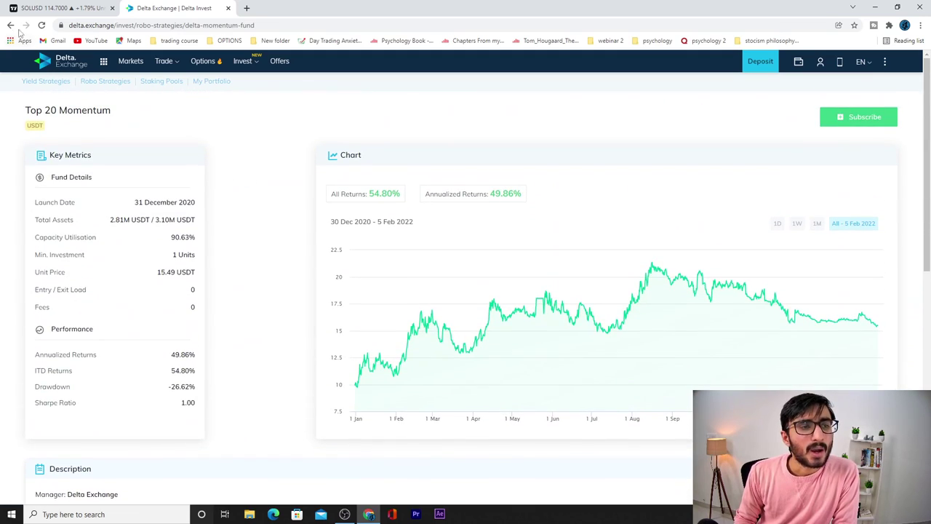
pyautogui.click(10, 24)
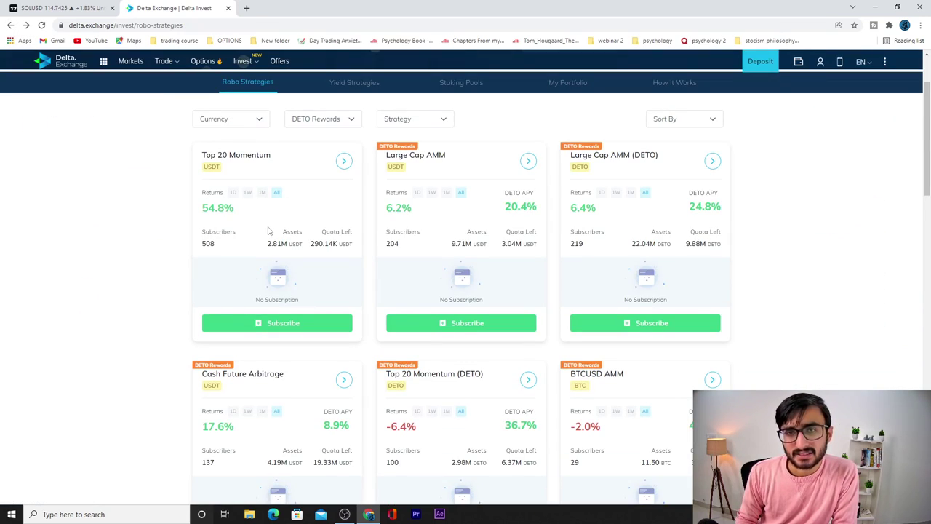
# Open the Yield Strategies page and review the BTC, ETH and USDT offerings
pyautogui.scroll(2, 256, 235)
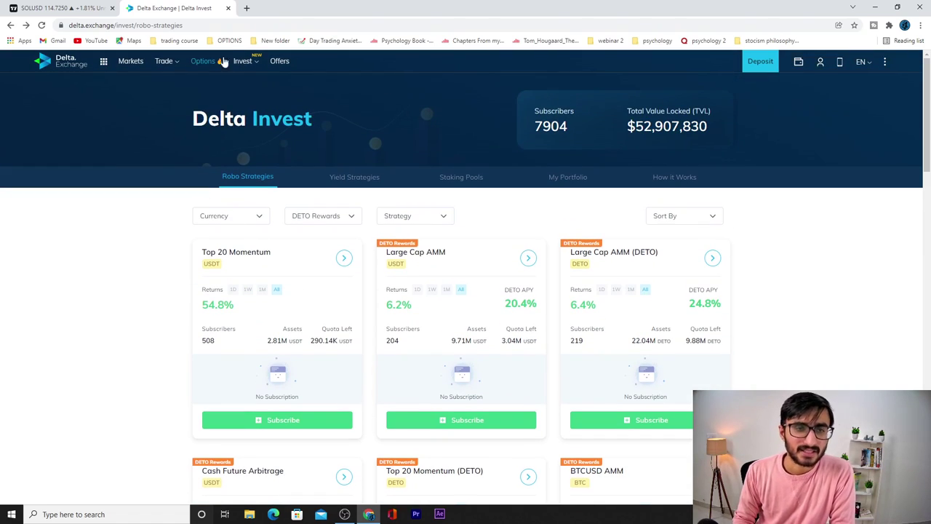
pyautogui.moveTo(256, 67)
pyautogui.click(278, 104)
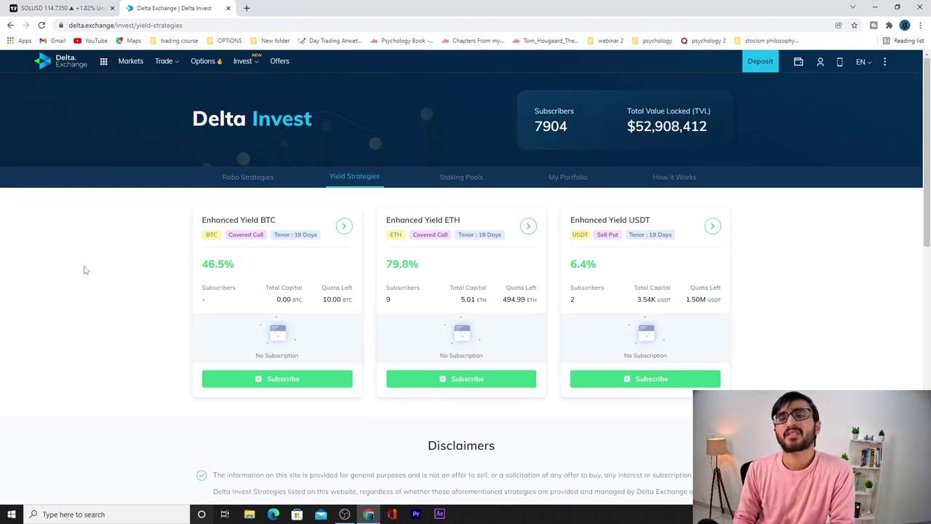
pyautogui.scroll(-3, 133, 274)
pyautogui.scroll(3, 133, 275)
# Open the DETO/USDT spot market and review the open positions with their TP/SL and close options
pyautogui.moveTo(164, 61)
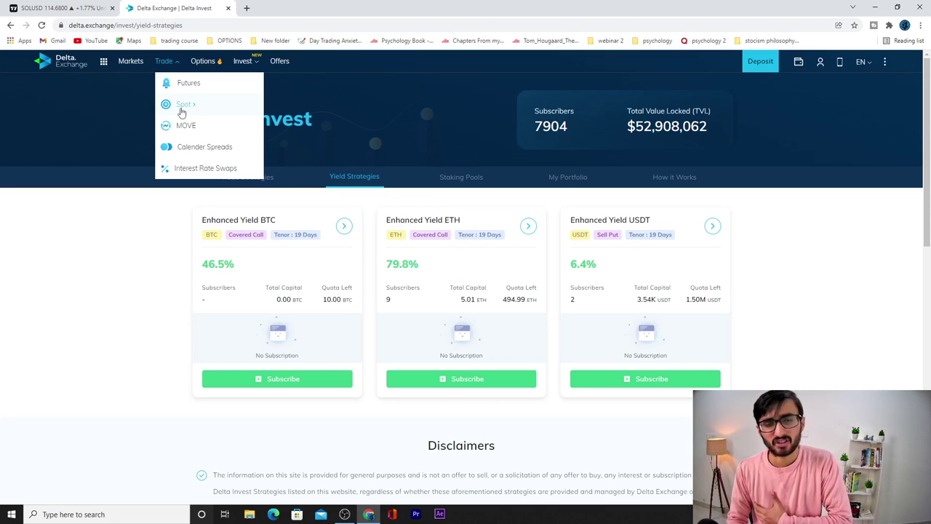
pyautogui.click(183, 107)
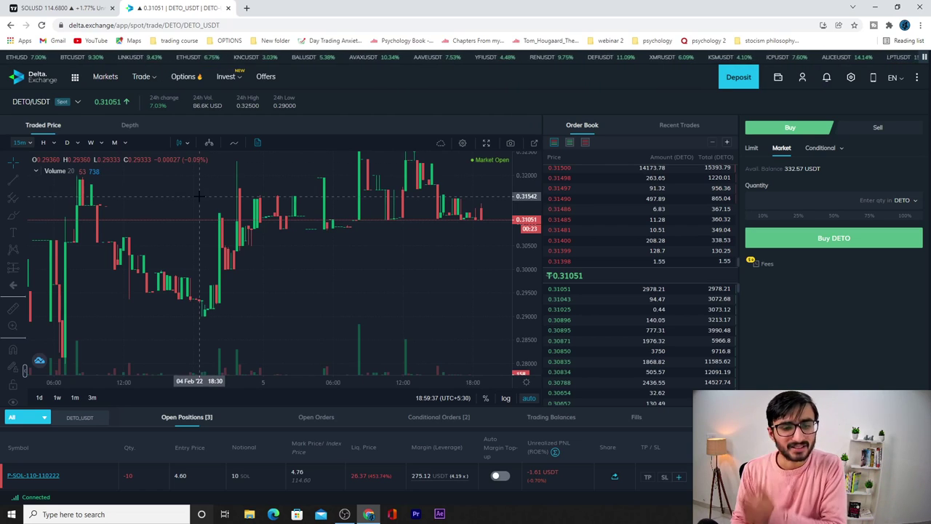
pyautogui.scroll(-3, 555, 463)
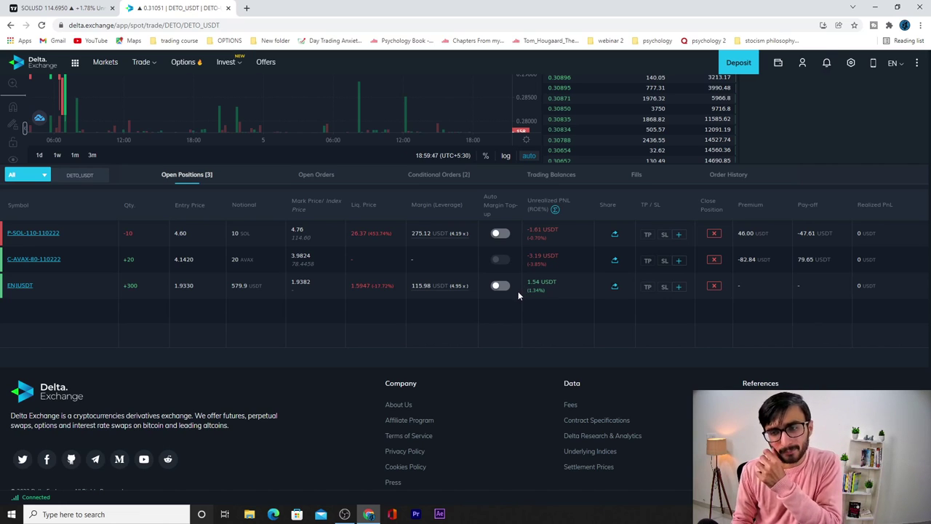
pyautogui.scroll(3, 519, 289)
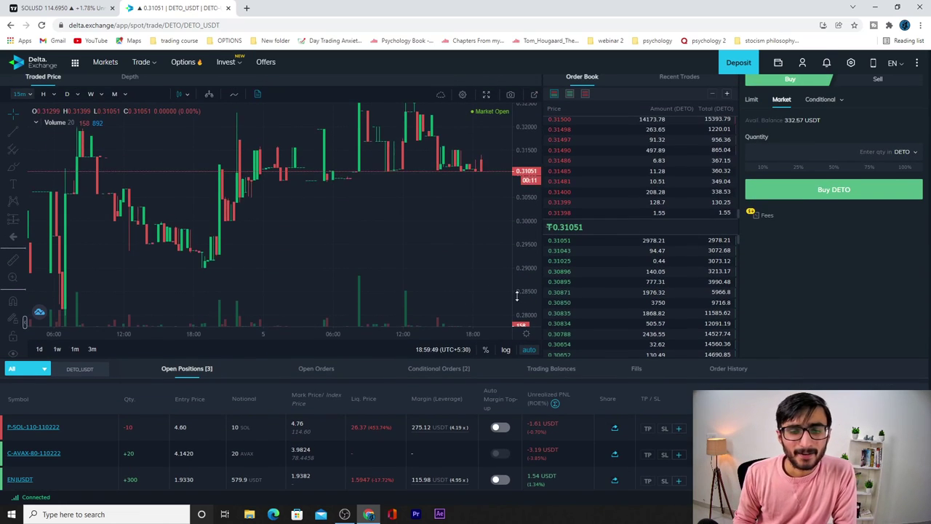
pyautogui.scroll(-1, 519, 374)
pyautogui.scroll(-1, 546, 445)
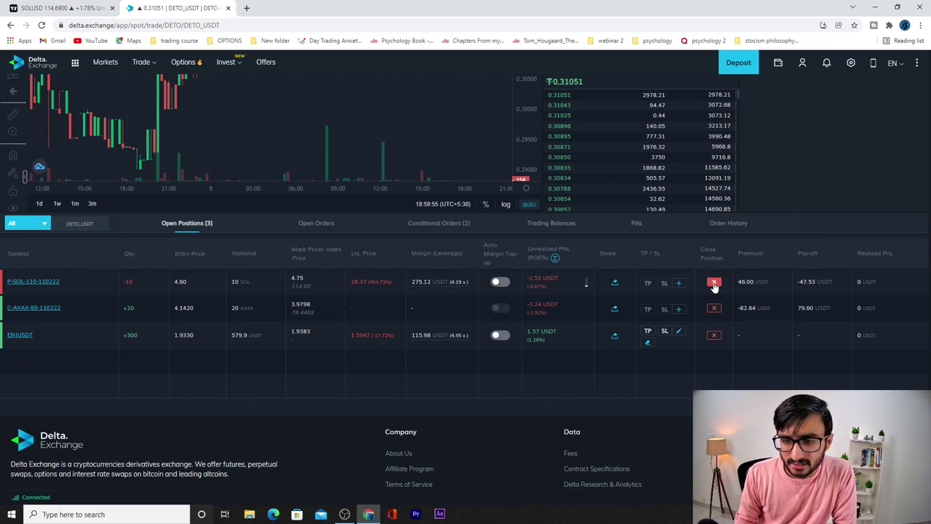
# View the share card of the SOL 110-strike put position, close it and return to the spot chart
pyautogui.click(615, 284)
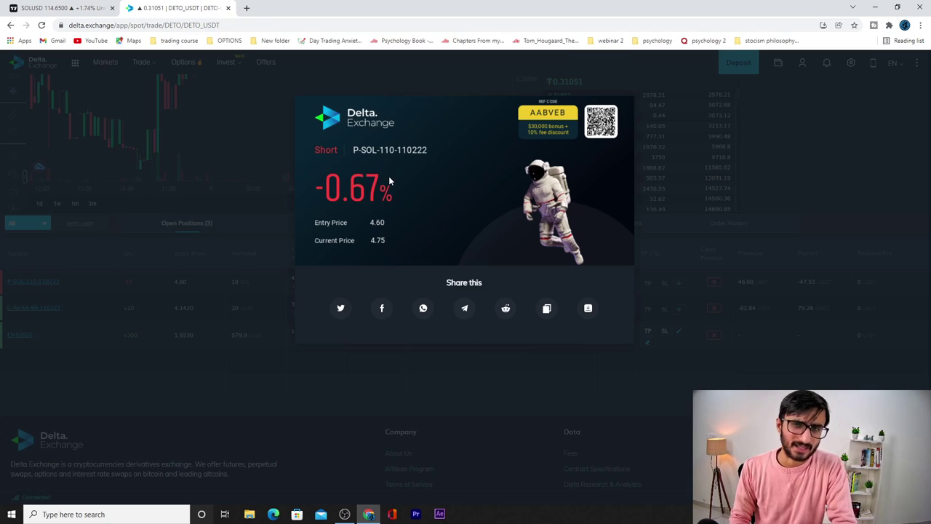
pyautogui.click(644, 231)
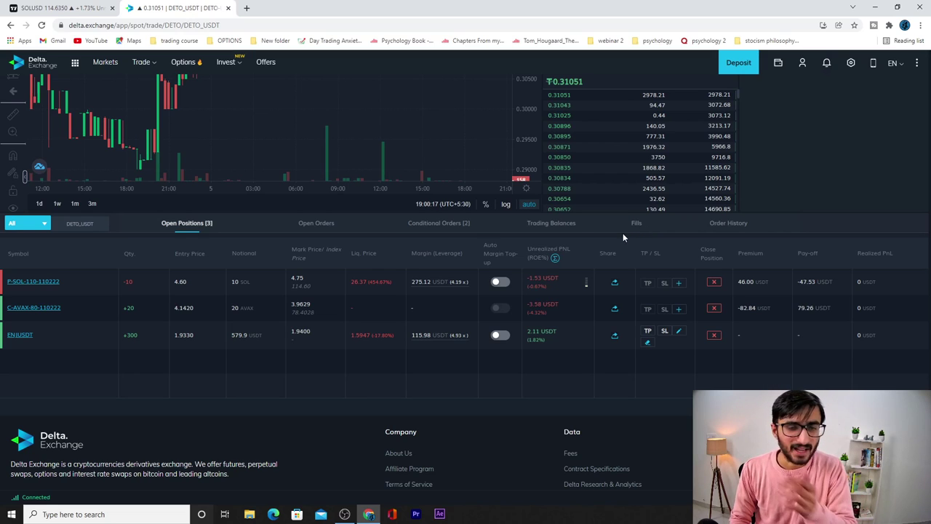
pyautogui.scroll(3, 613, 233)
pyautogui.moveTo(228, 78)
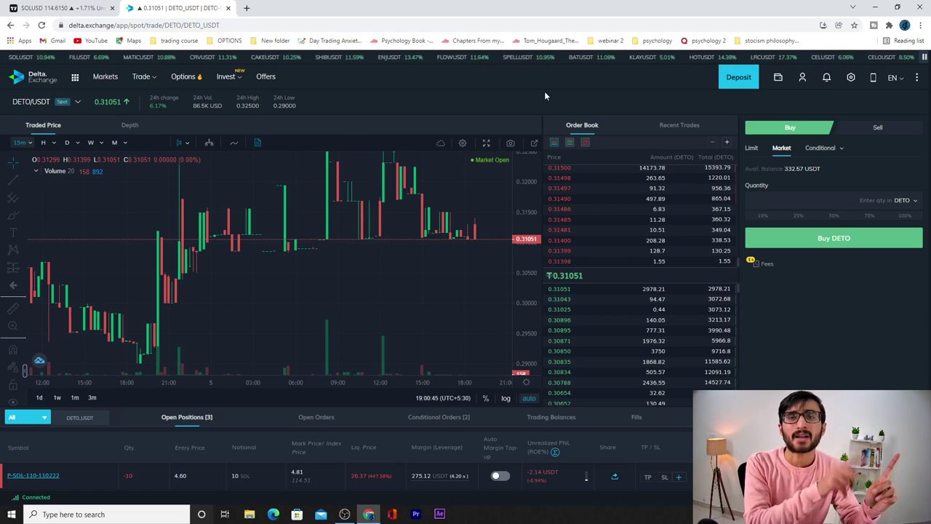
# Open the Vauld dashboard at vauld.com/user/dashboard in a new tab and look through its wallet's crypto assets
pyautogui.click(246, 9)
pyautogui.write('vauld.com/user/dashboard')
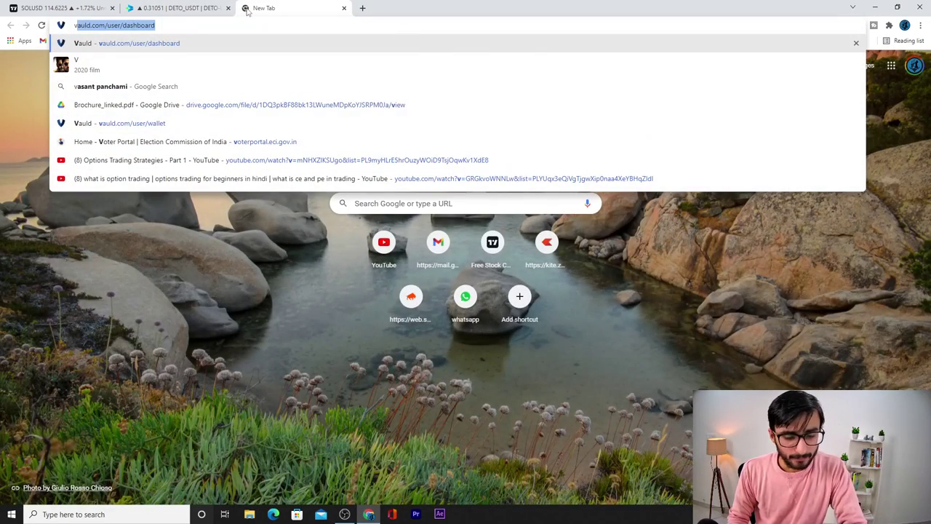
pyautogui.press('Return')
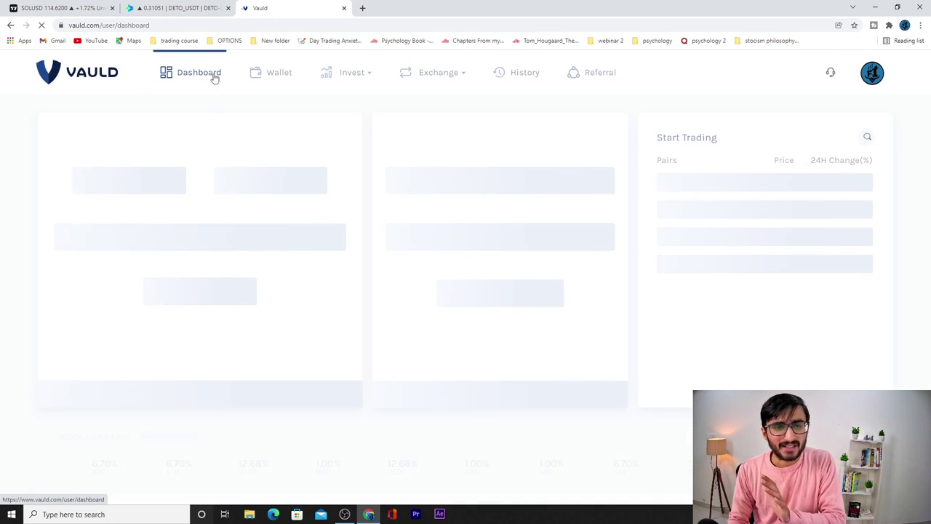
pyautogui.click(278, 74)
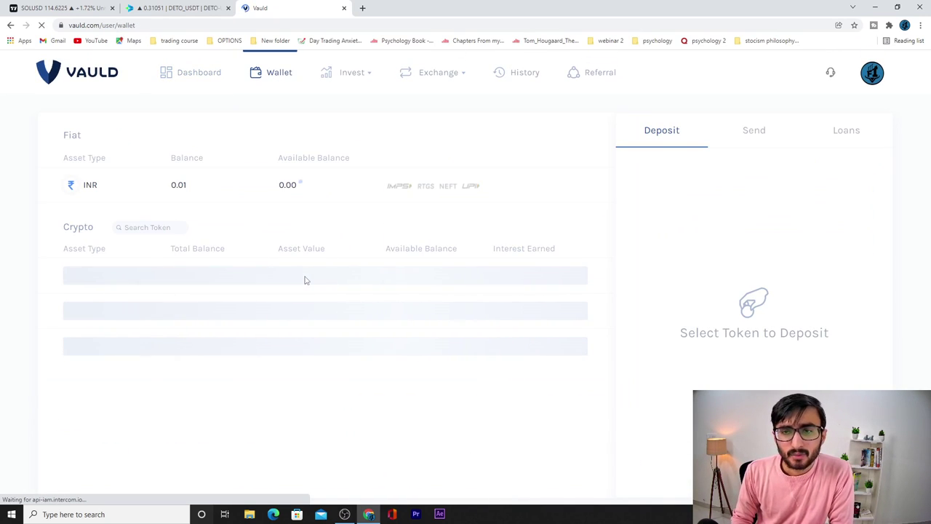
pyautogui.scroll(-4, 305, 281)
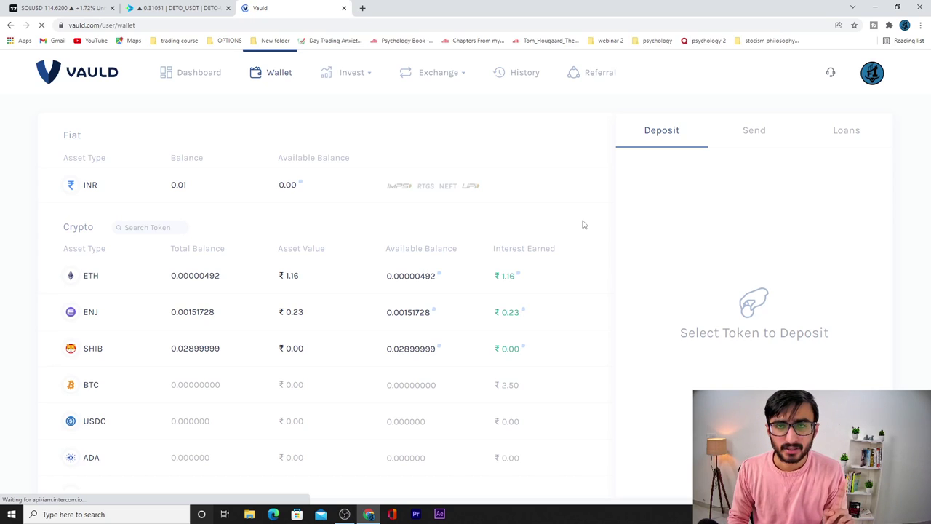
pyautogui.scroll(-3, 519, 314)
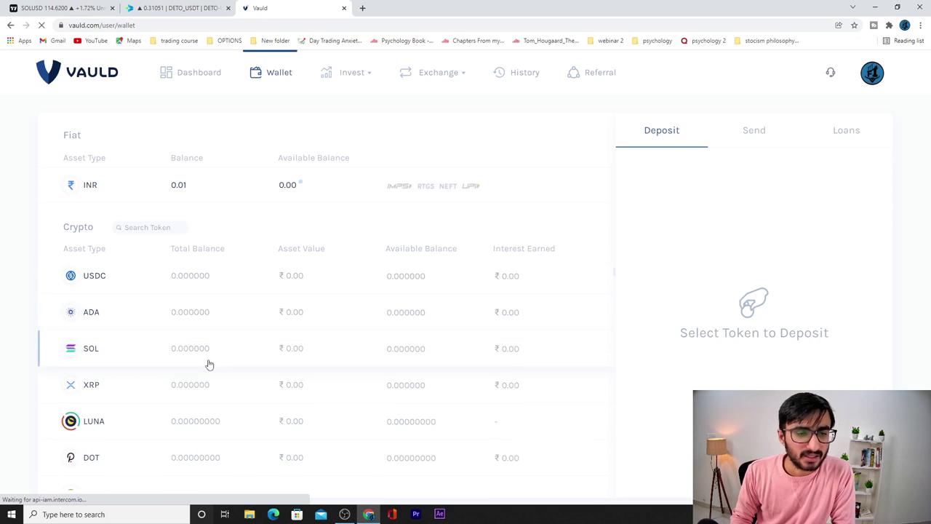
# Select XRP in the Vauld wallet, view its send form and go back to its deposit details
pyautogui.click(178, 340)
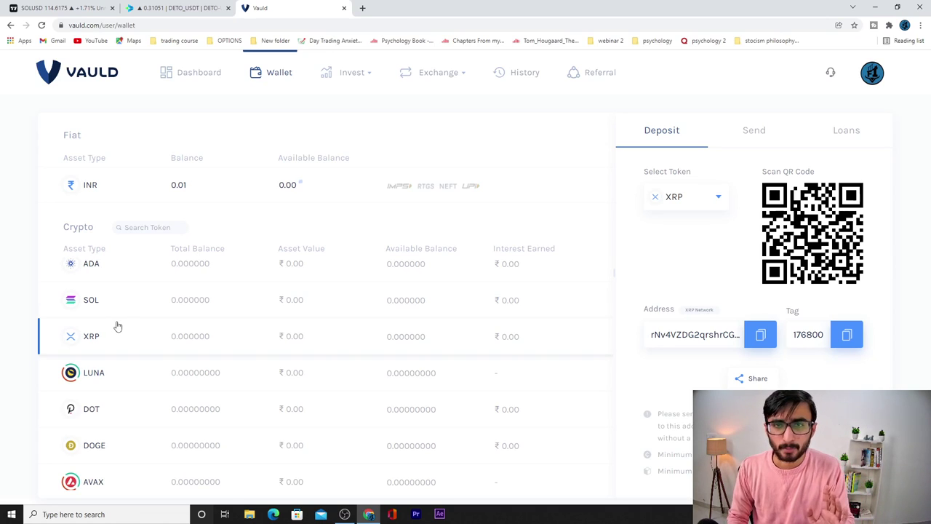
pyautogui.click(764, 136)
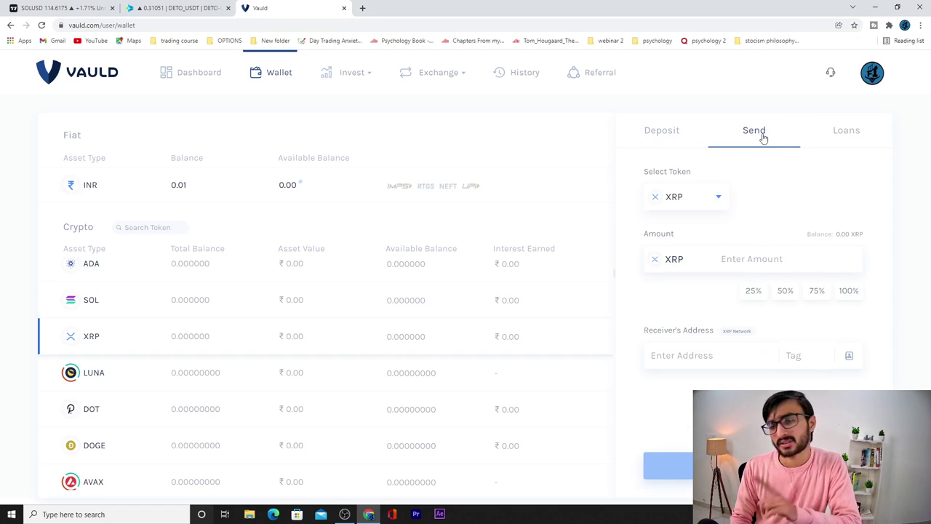
pyautogui.click(658, 138)
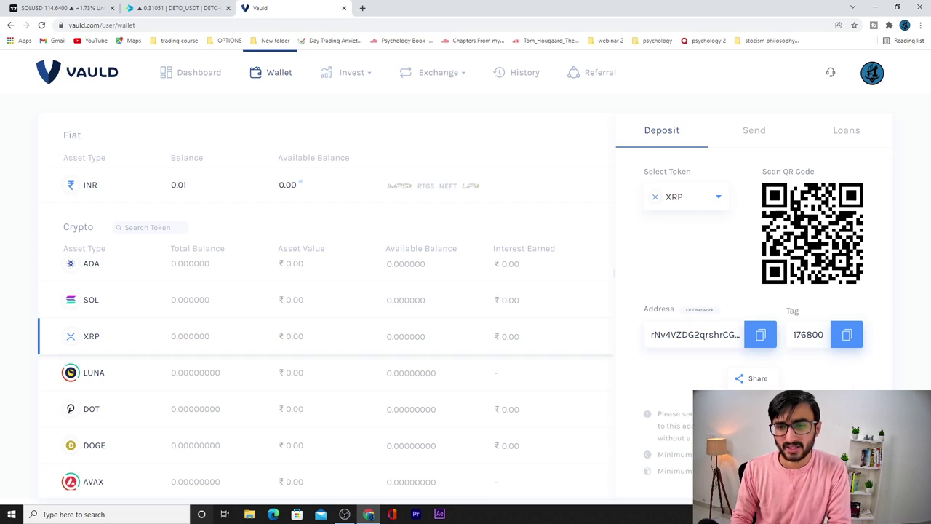
# Switch to Delta Exchange, choose XRP as the deposit coin, acknowledge the tag notice and copy the deposit address
pyautogui.click(178, 8)
pyautogui.click(739, 78)
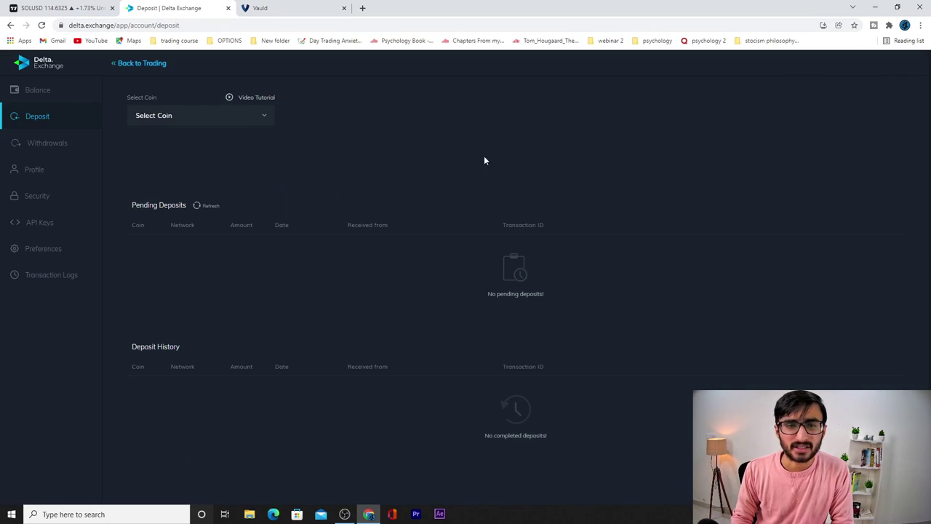
pyautogui.click(248, 117)
pyautogui.click(162, 211)
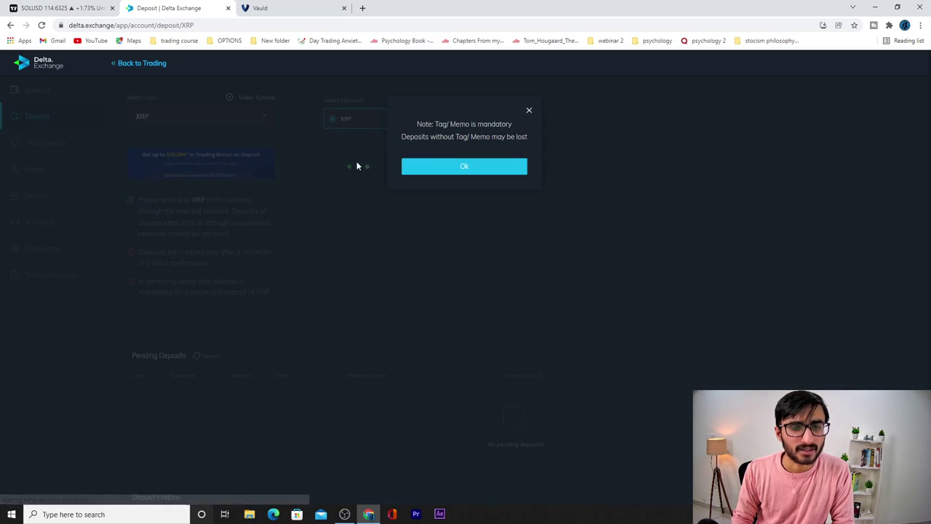
pyautogui.click(464, 165)
pyautogui.click(480, 166)
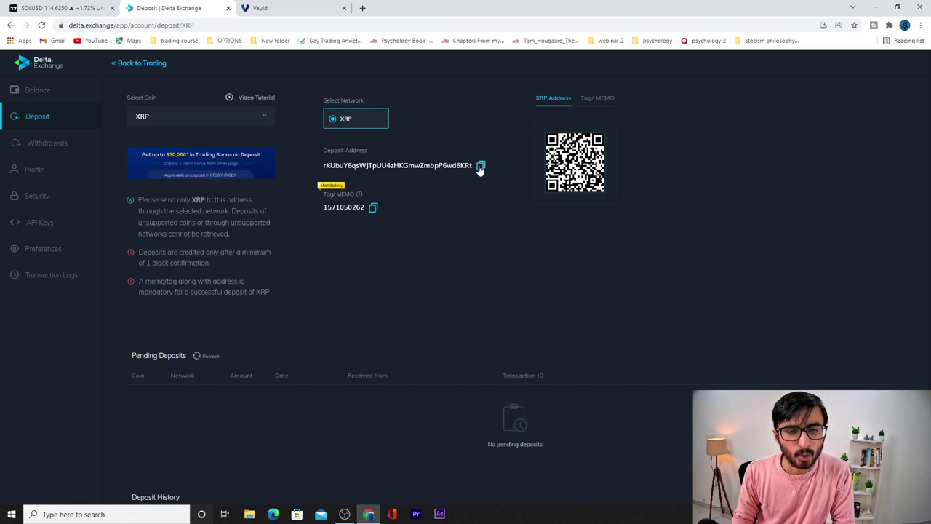
# Switch to Vauld to check its XRP transfer page and return to Delta Exchange
pyautogui.click(329, 8)
pyautogui.click(761, 335)
pyautogui.click(191, 6)
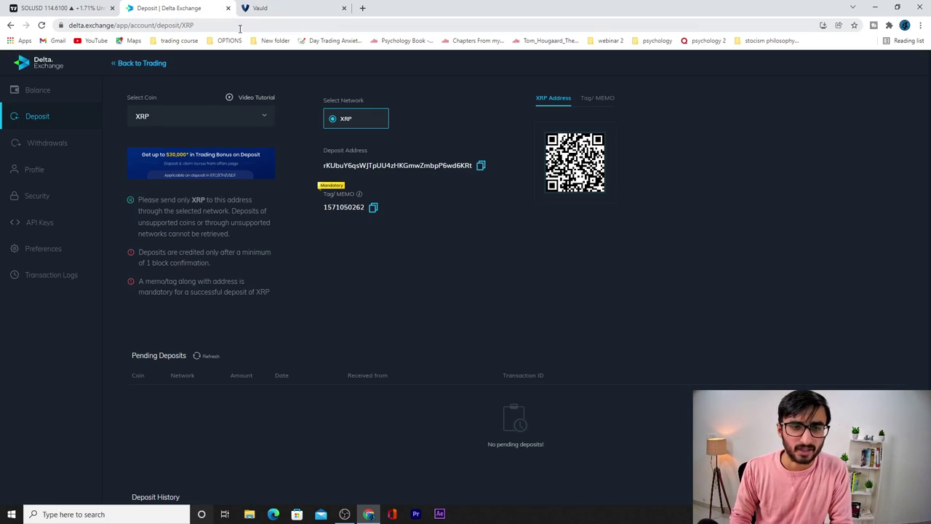
# Open the account's withdrawals page and choose XRP as the coin to withdraw
pyautogui.click(58, 142)
pyautogui.click(246, 116)
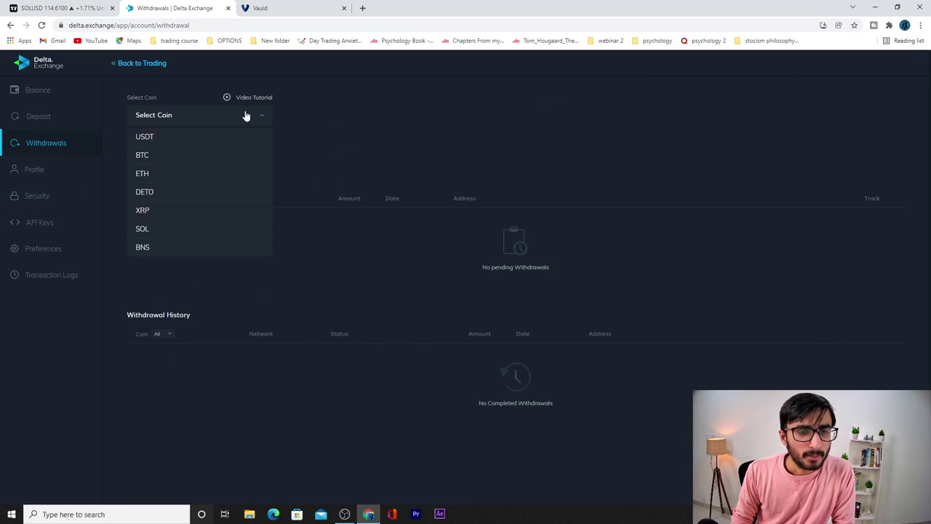
pyautogui.click(163, 209)
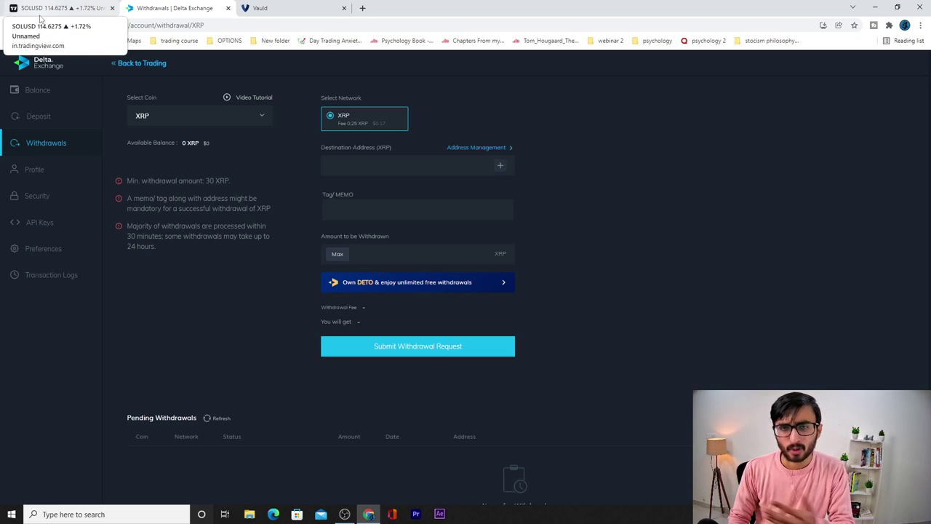
# Leave the account pages, open the BTCUSDT futures trading page and look over the open positions
pyautogui.click(122, 63)
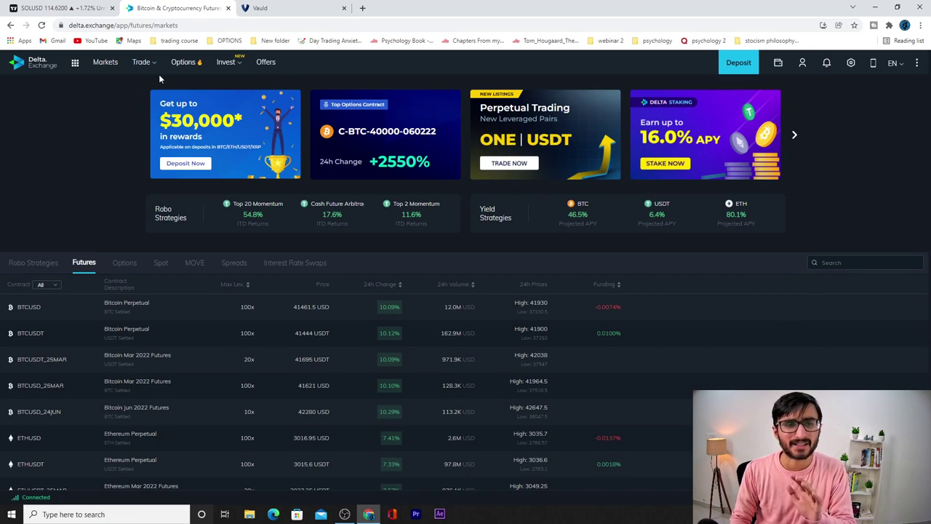
pyautogui.moveTo(160, 80)
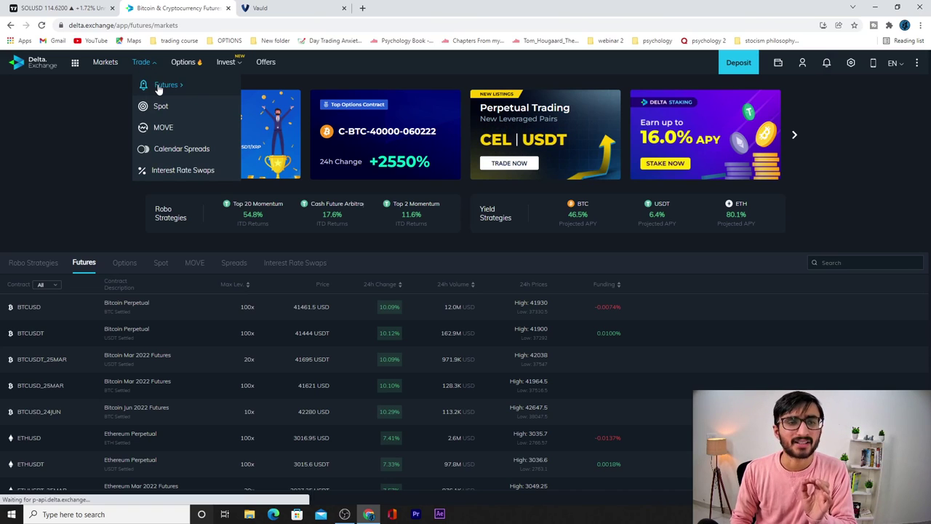
pyautogui.click(159, 86)
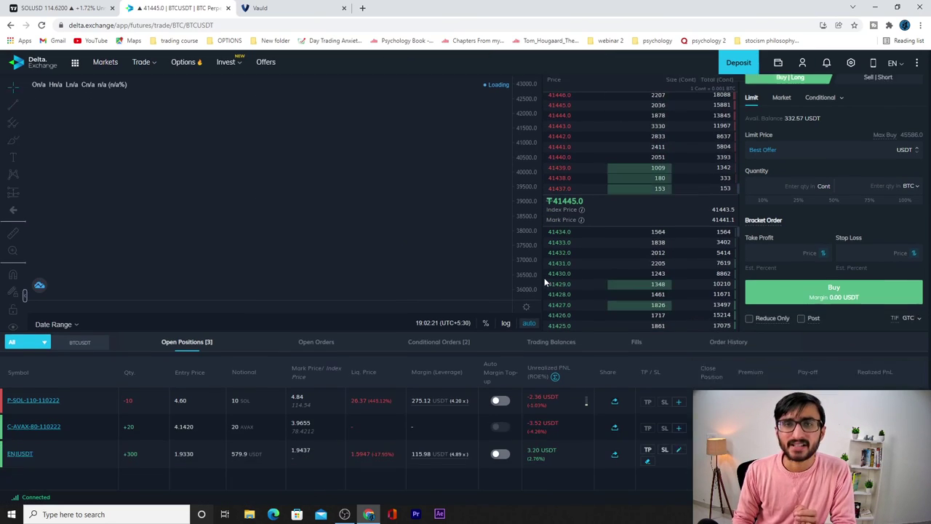
pyautogui.scroll(-3, 544, 277)
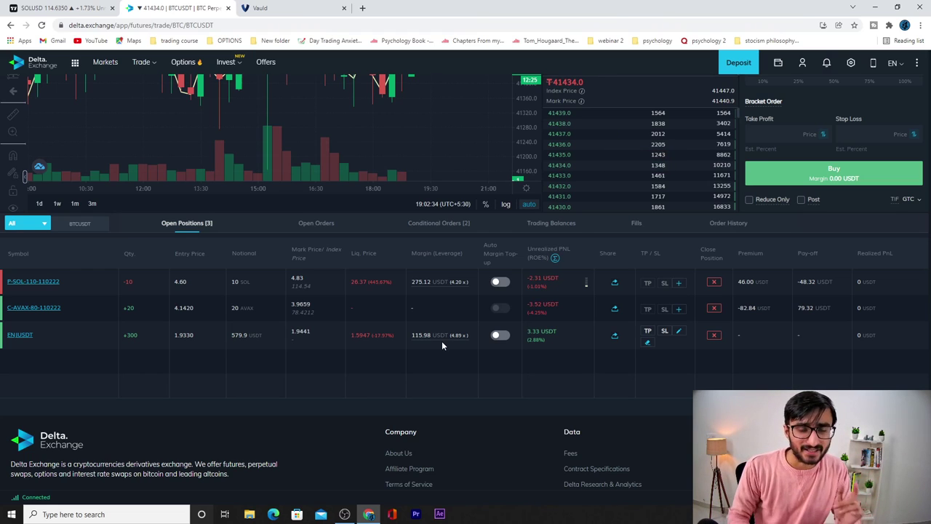
pyautogui.scroll(3, 410, 389)
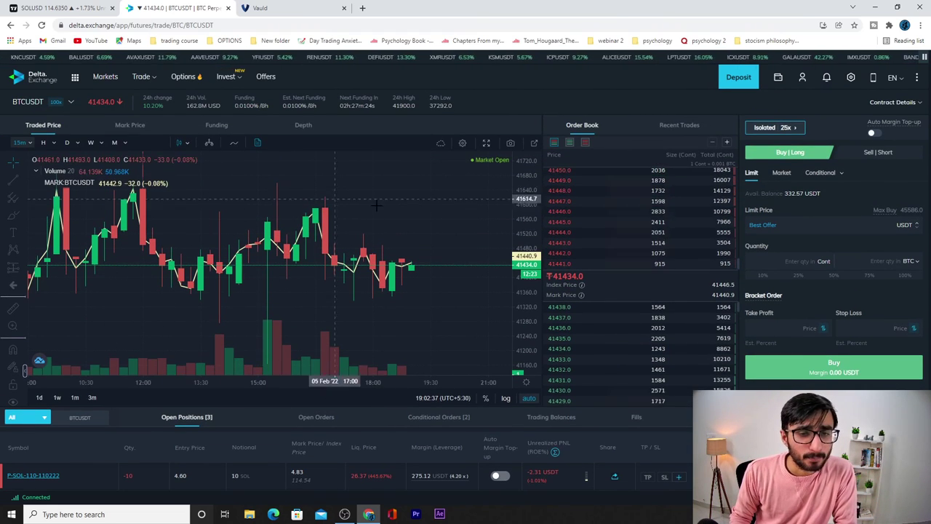
# View the BTCUSDT chart in full screen, return to the normal trading view and show a longer time range
pyautogui.click(486, 142)
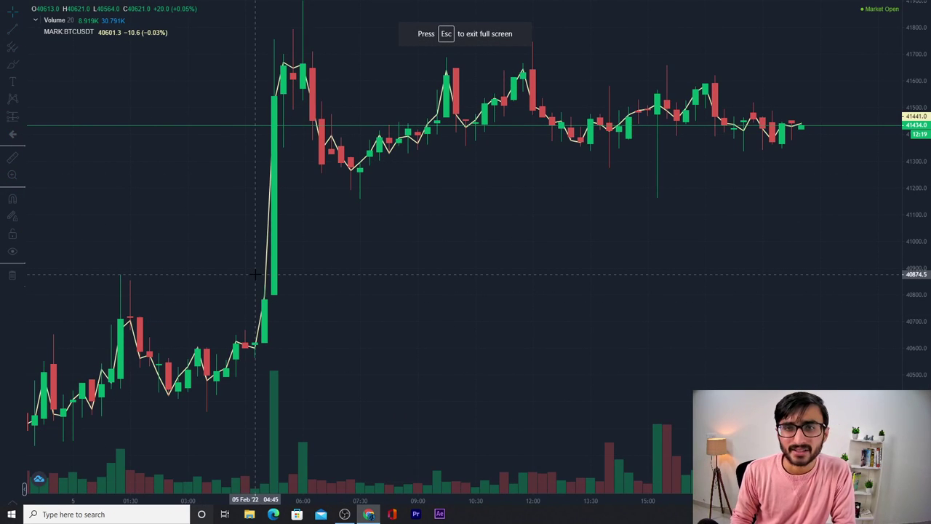
pyautogui.rightClick(492, 168)
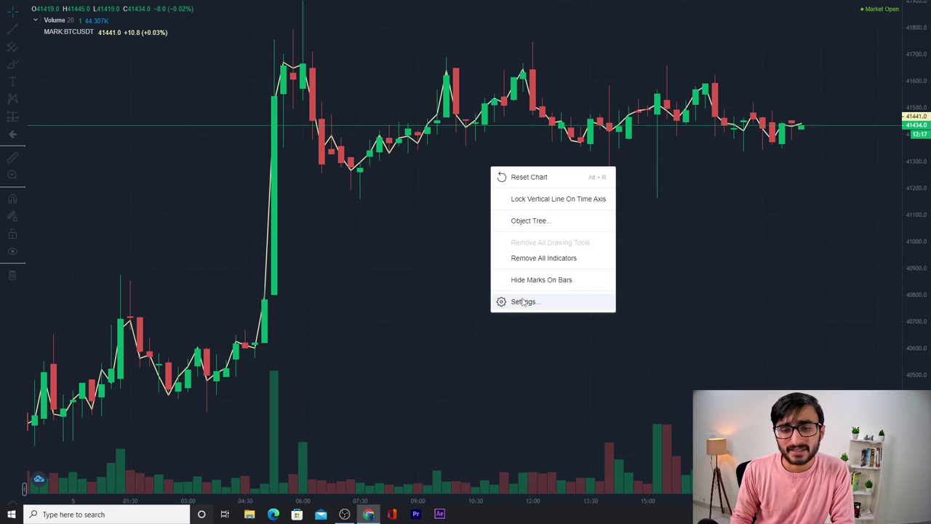
pyautogui.click(633, 291)
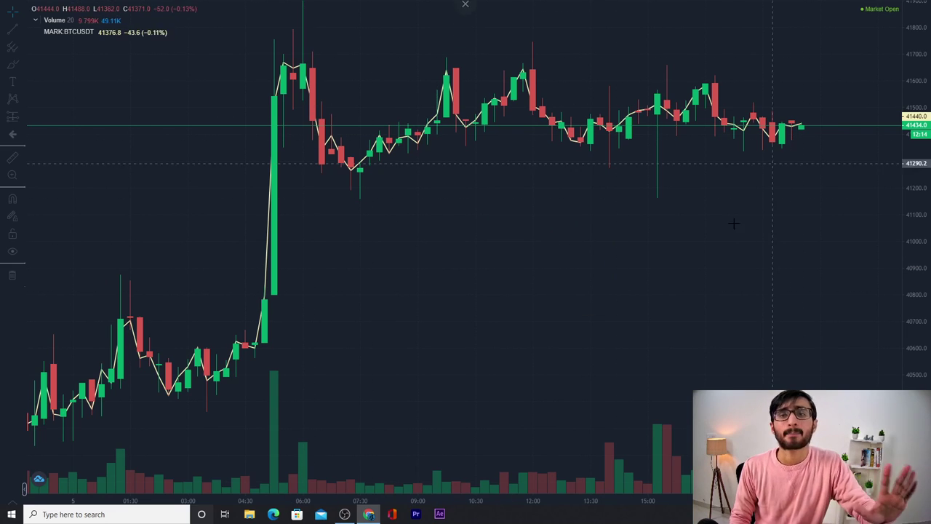
pyautogui.press('Escape')
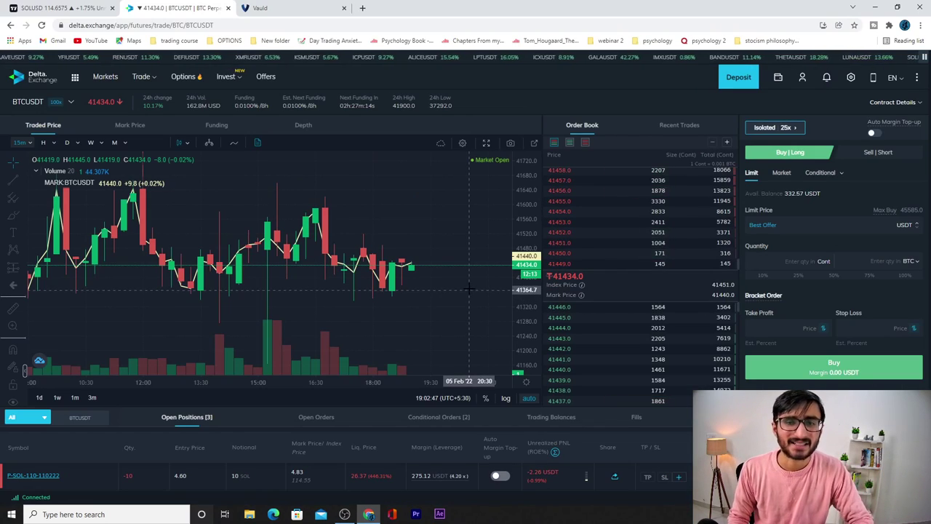
pyautogui.scroll(-3, 471, 282)
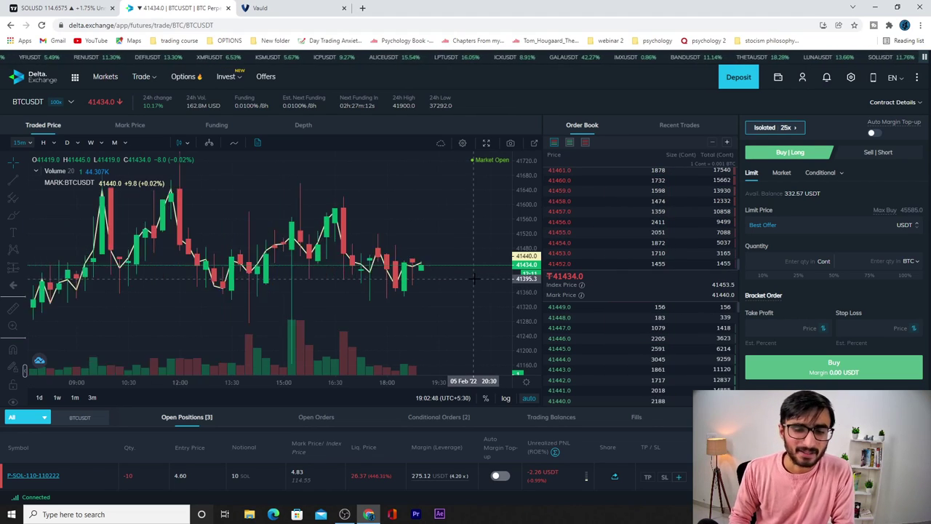